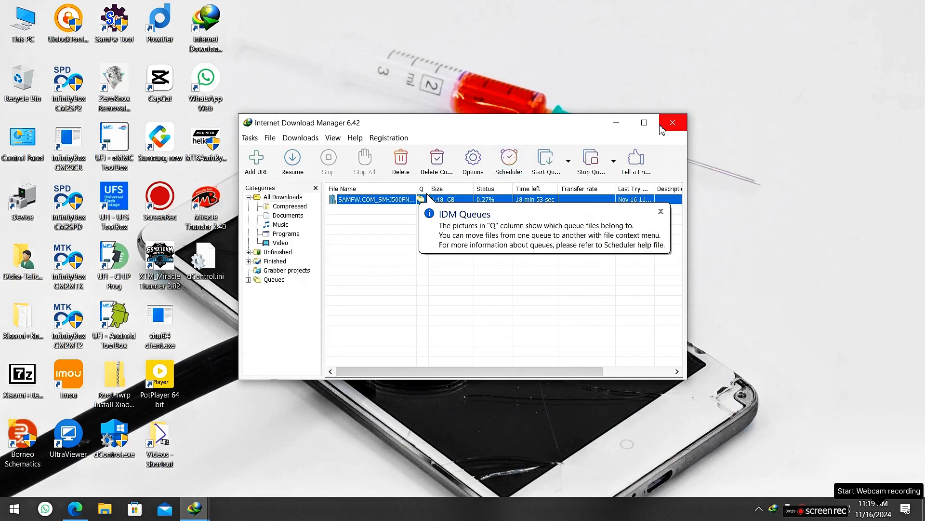
- Close Internet Download Manager, decline its registration reminder, and refresh the desktop
left_click(671, 124)
left_click_drag(455, 204, 554, 40)
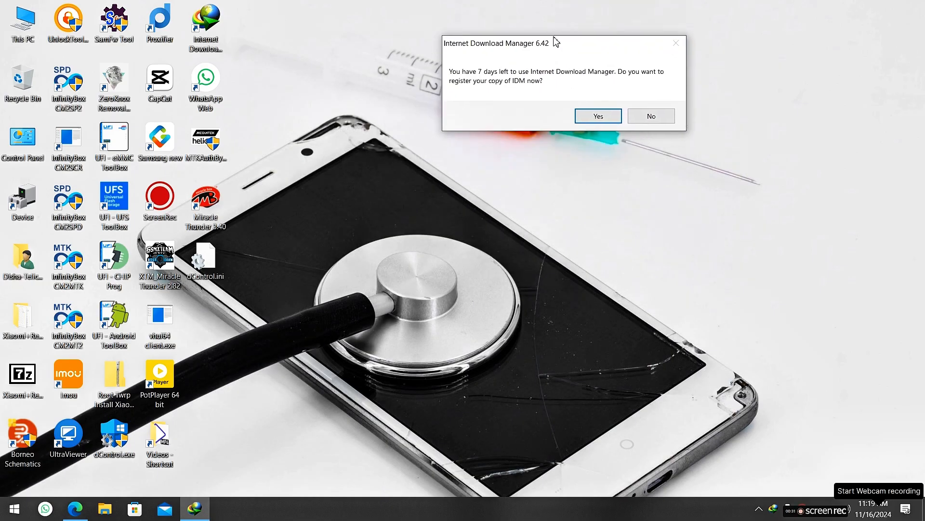
left_click(651, 116)
right_click(381, 118)
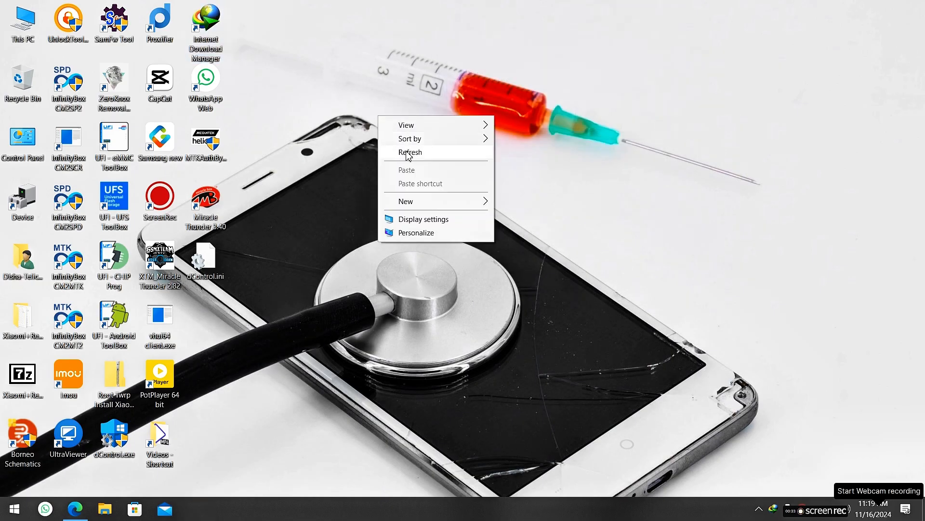
left_click(407, 152)
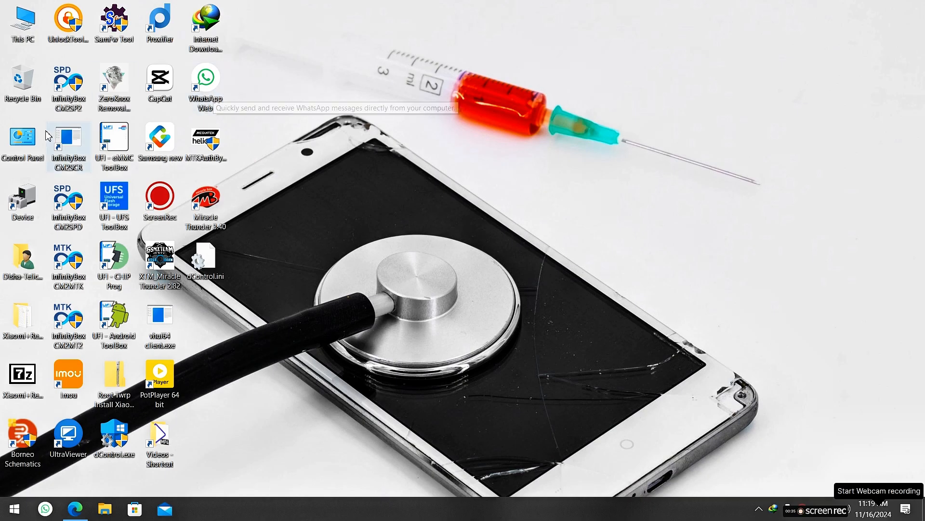
- Open the installed programs list in Control Panel and start uninstalling Internet Download Manager
left_click(30, 148)
double_click(29, 149)
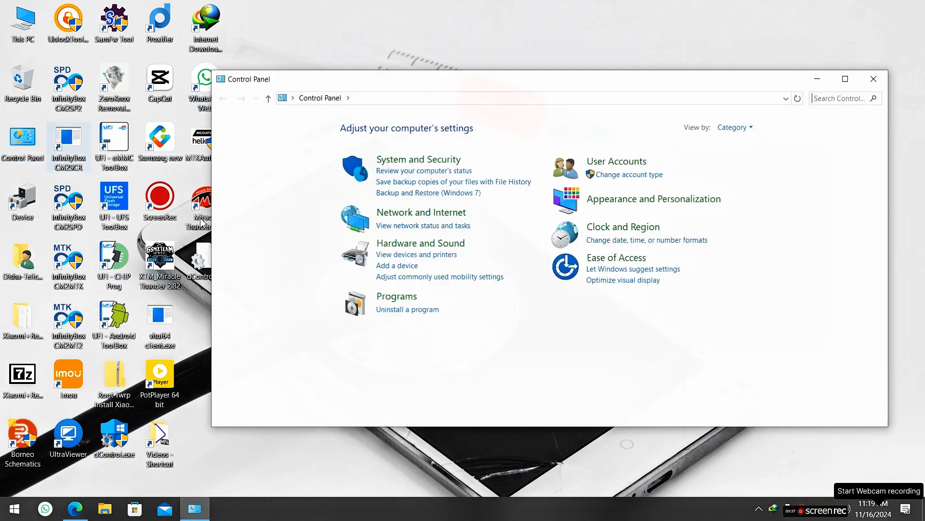
scroll(410, 289, "down", 3)
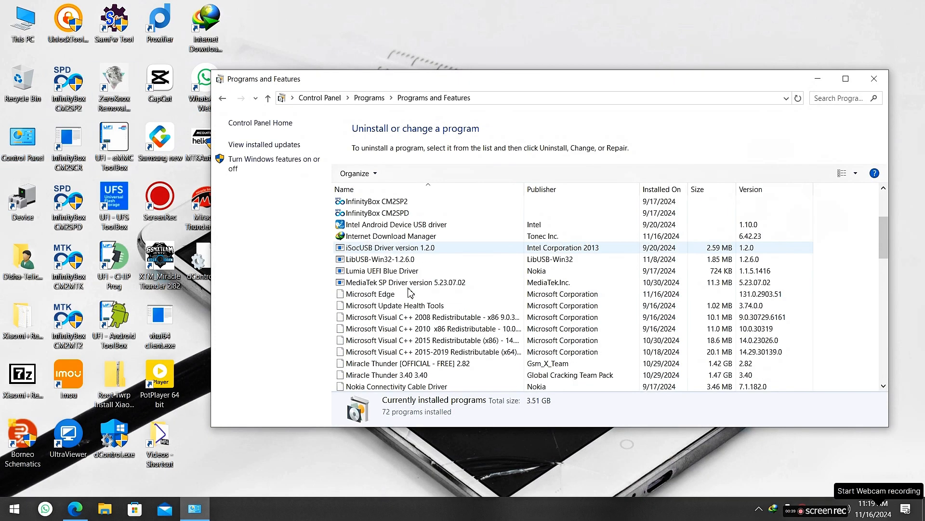
right_click(368, 237)
left_click(415, 247)
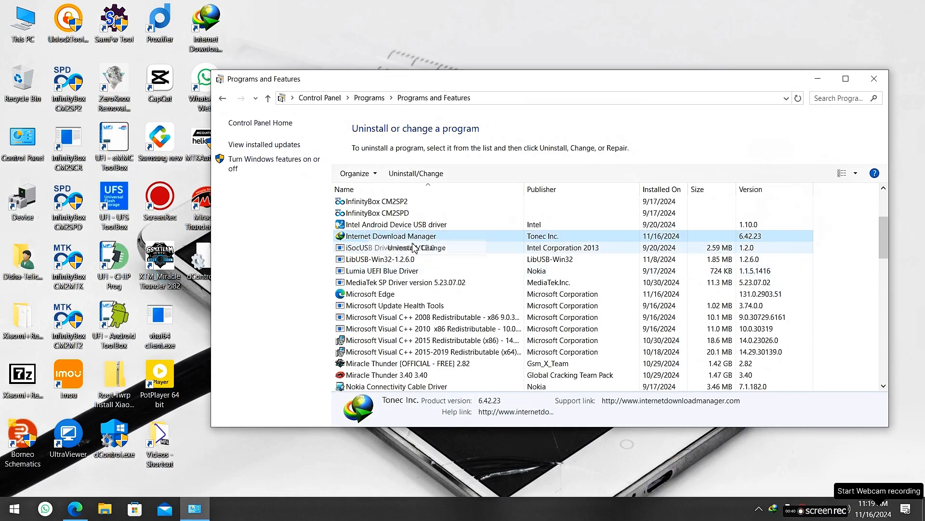
left_click(554, 300)
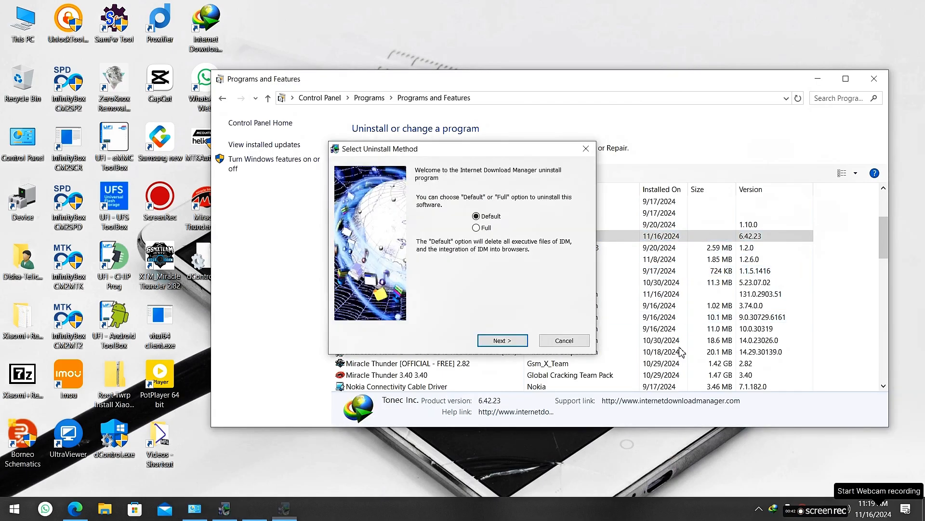
- Exit the Internet Download Manager instance still running in the background
left_click(773, 508)
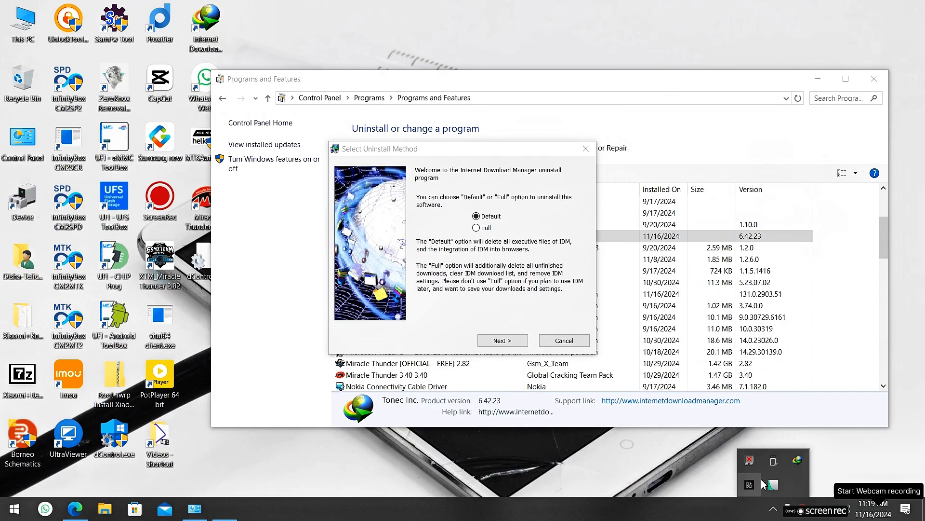
right_click(799, 461)
left_click(826, 449)
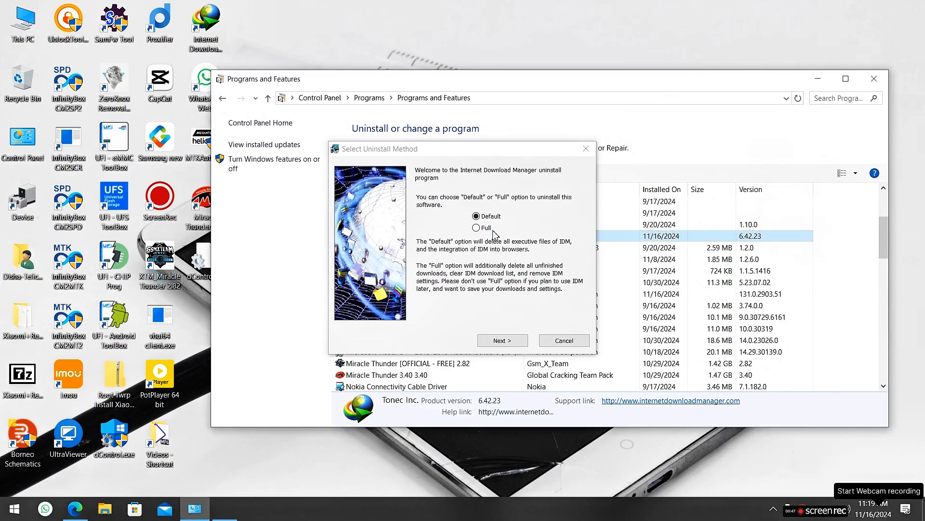
- Run the uninstall of Internet Download Manager with the Full option, decline the reboot, and close Programs and Features
left_click(485, 228)
left_click(502, 340)
left_click(501, 341)
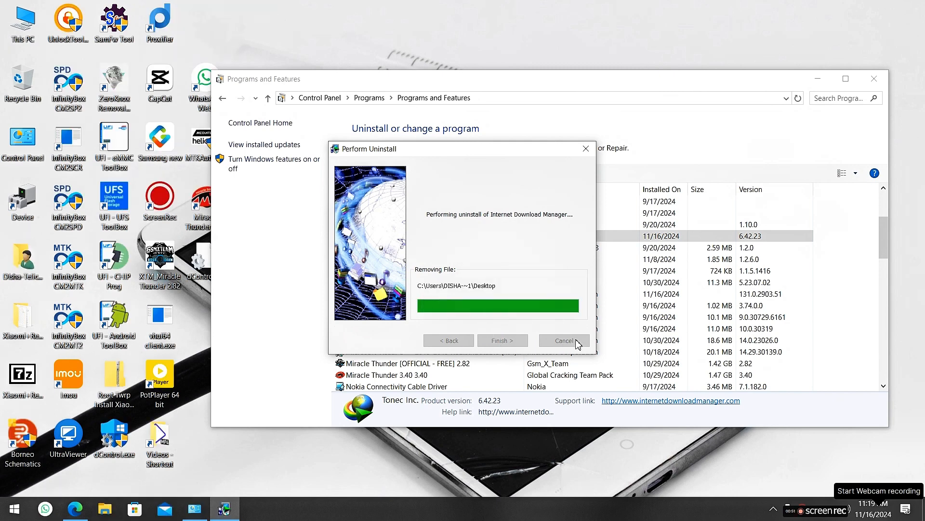
left_click(585, 148)
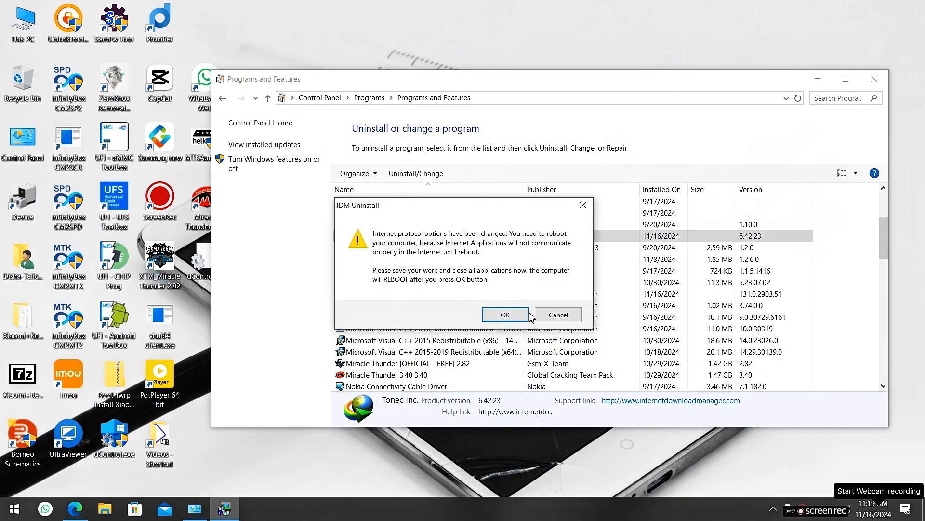
left_click(555, 315)
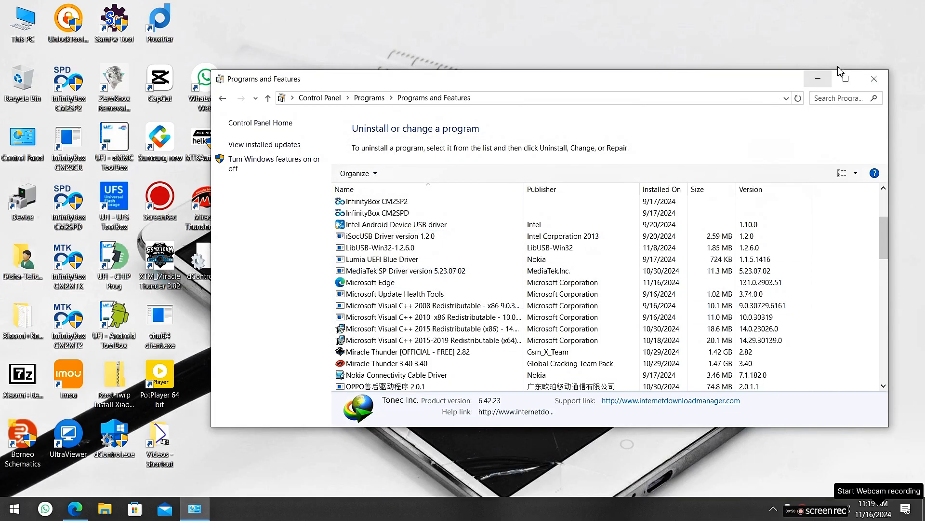
left_click(874, 78)
- Switch to Microsoft Edge and check the installed extensions on the extensions management page in a new tab
left_click(76, 509)
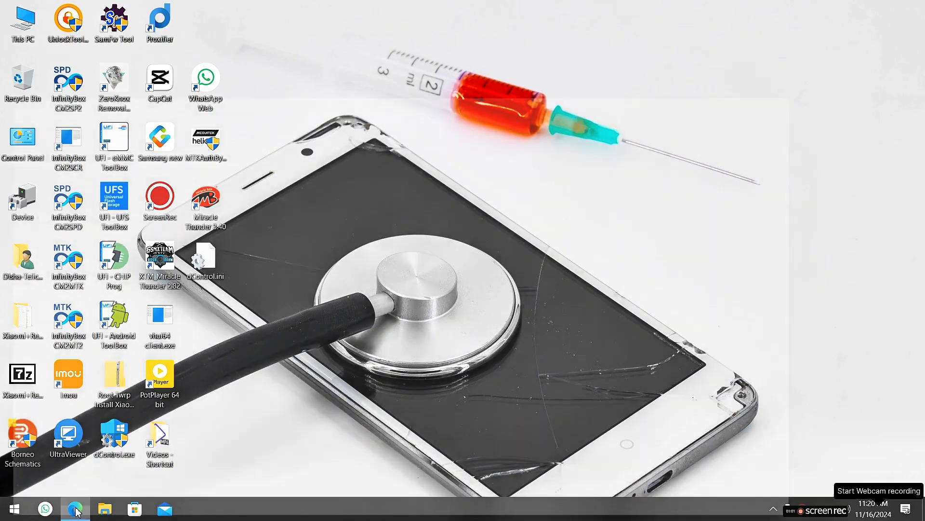
key("ctrl+t")
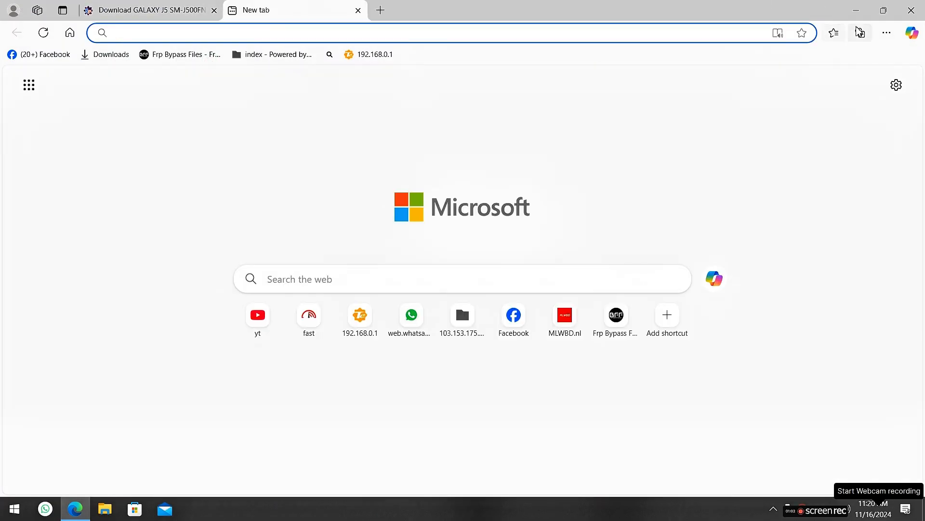
left_click(887, 33)
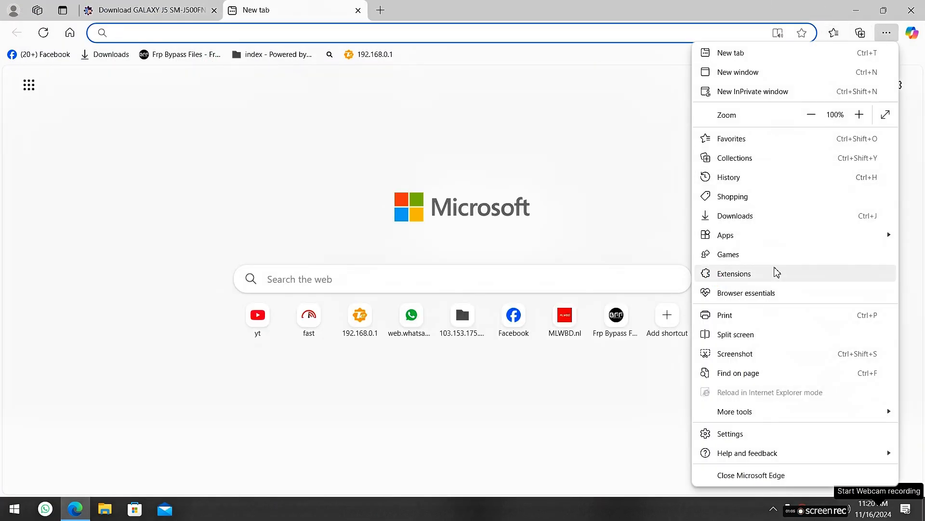
left_click(775, 273)
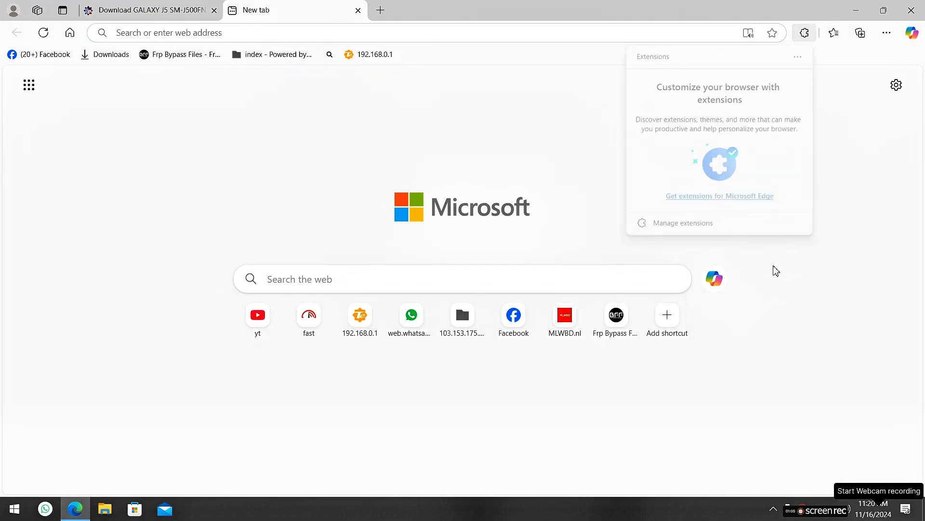
left_click(667, 235)
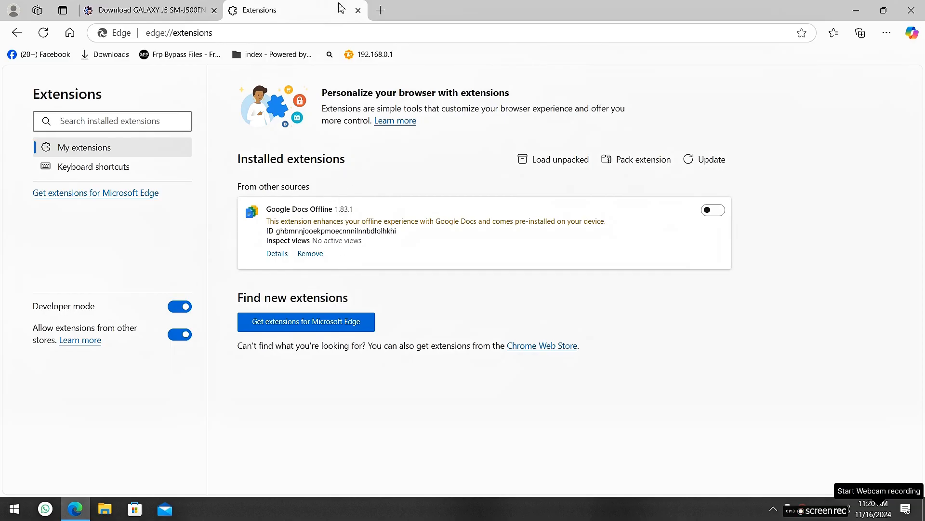
- Search the web for "neat download manager" and download the Windows setup file from its official website
left_click(286, 26)
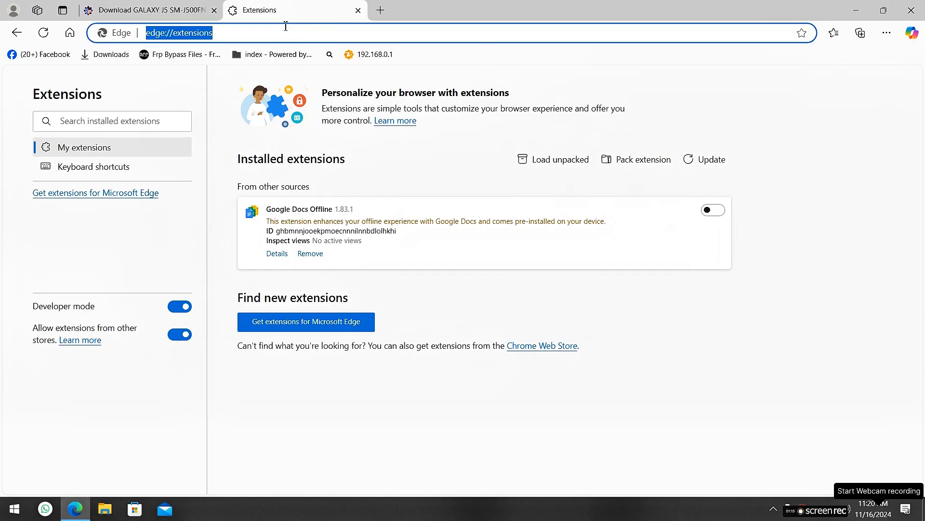
type("neat download manager")
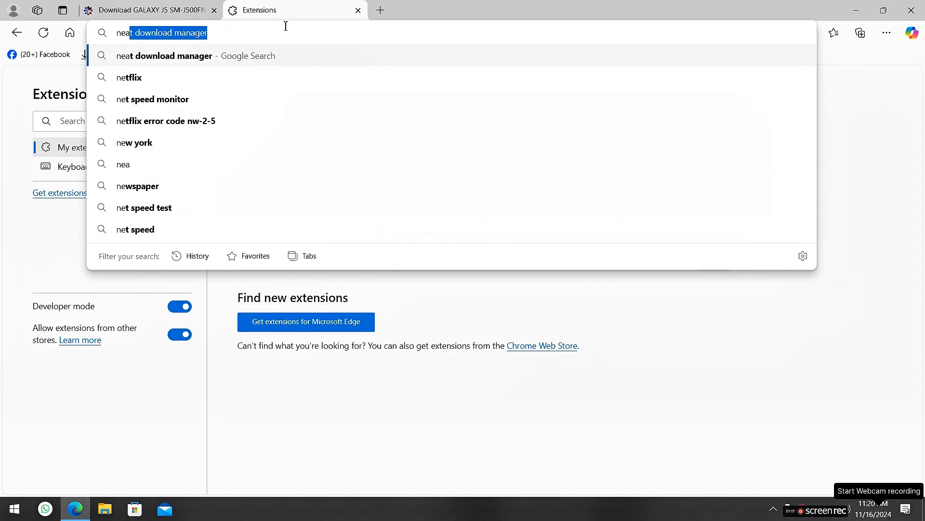
key("Right")
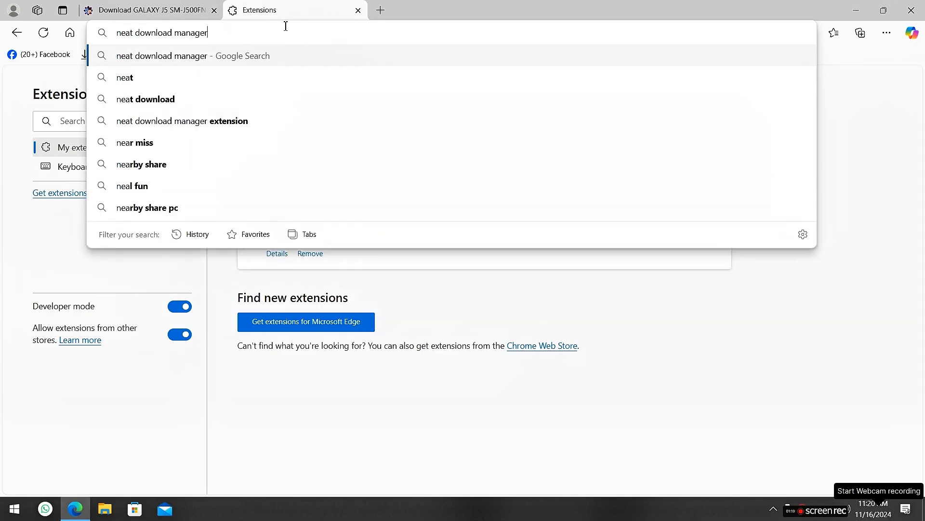
key("Return")
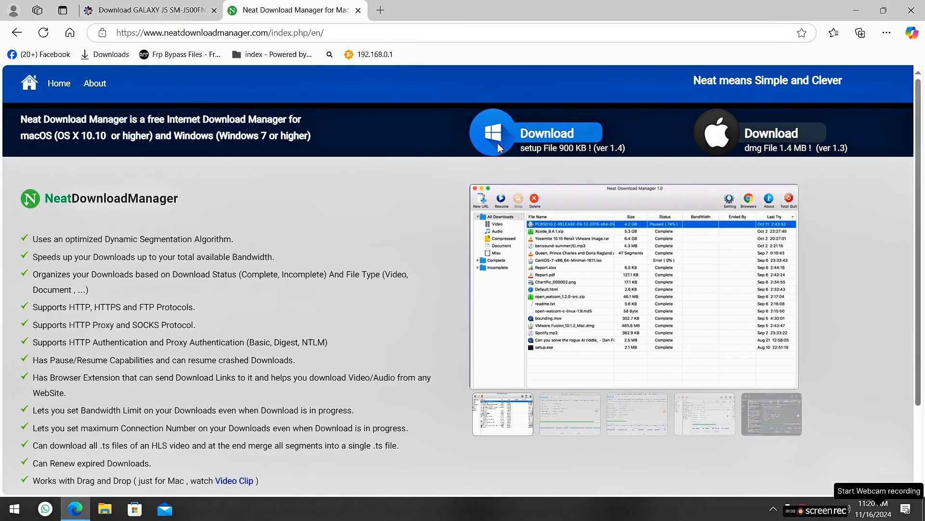
left_click(561, 136)
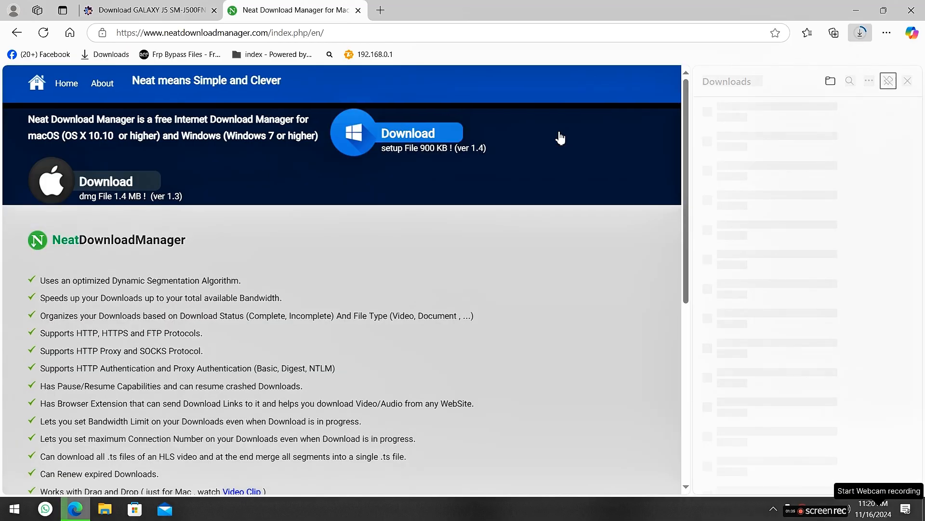
- Run NeatDM_setup.exe, install Neat Download Manager with a desktop shortcut, and launch it on finishing
left_click(756, 118)
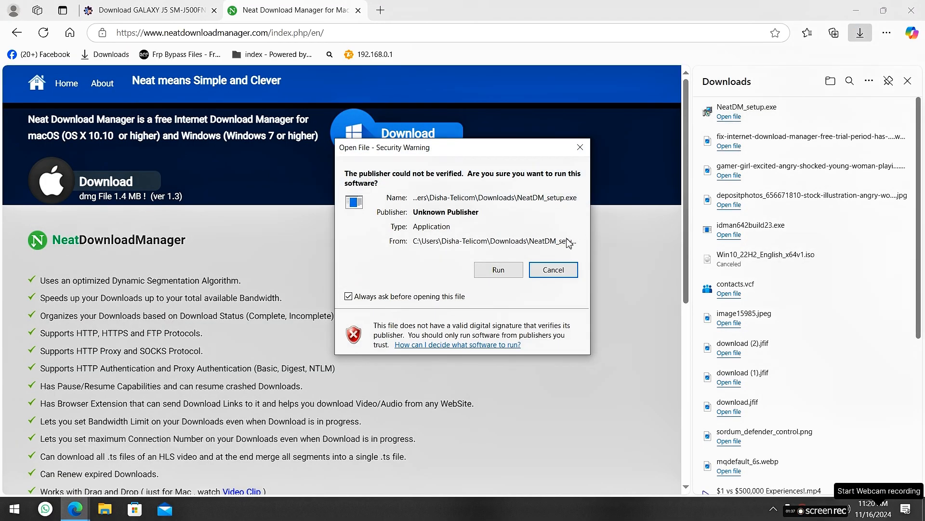
left_click(499, 270)
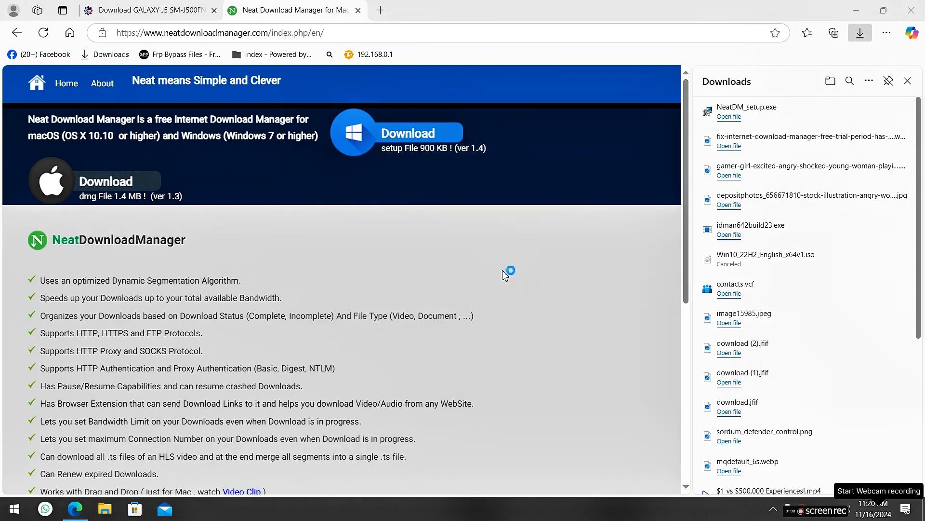
left_click(908, 80)
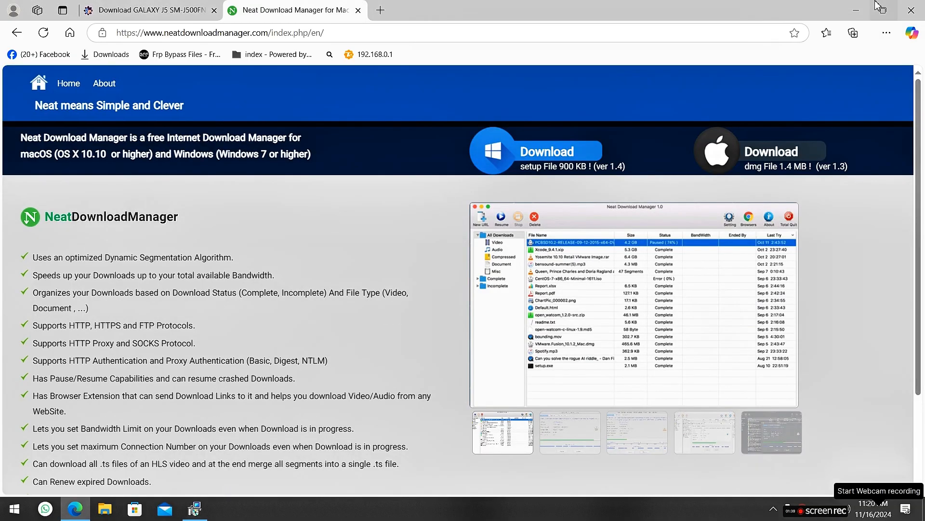
left_click(853, 6)
left_click(542, 349)
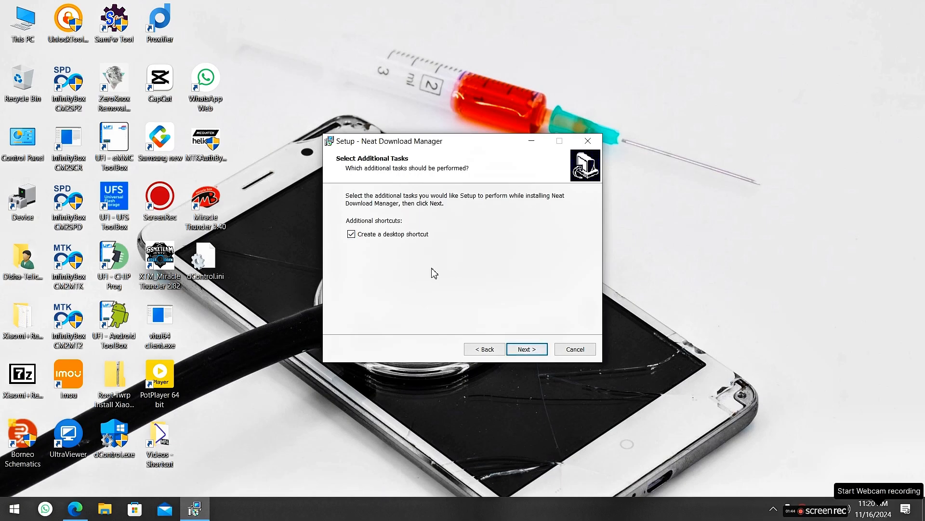
left_click(527, 352)
left_click(527, 352)
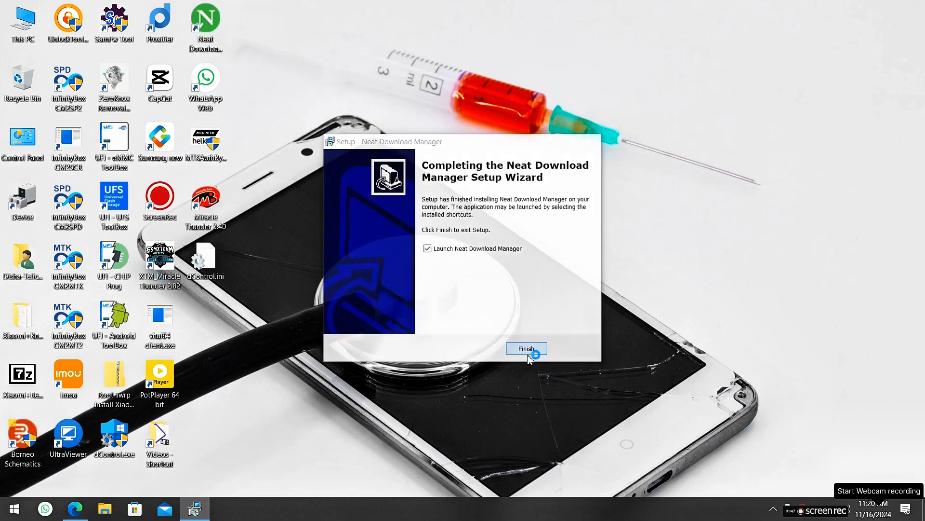
left_click(528, 350)
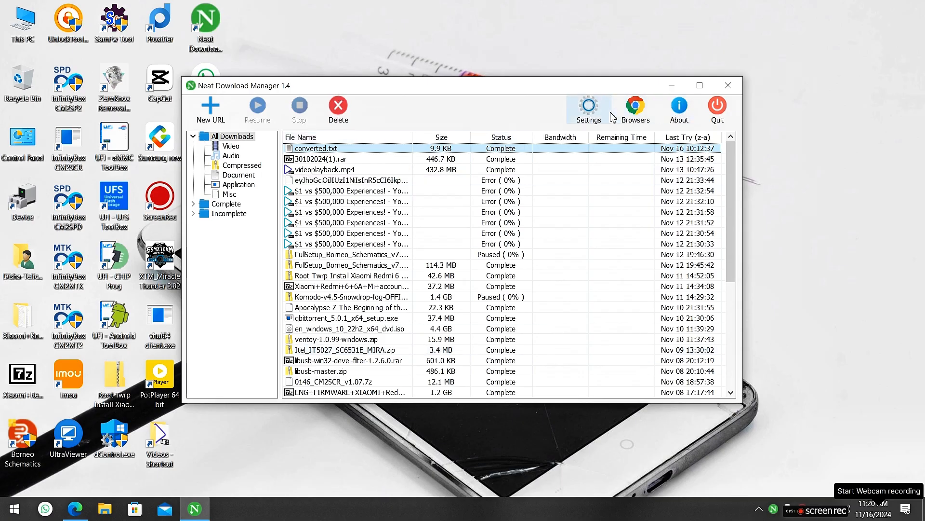
- Look through the General, Proxy/Socks and Passwords settings of Neat Download Manager, leaving them as they are
left_click(589, 110)
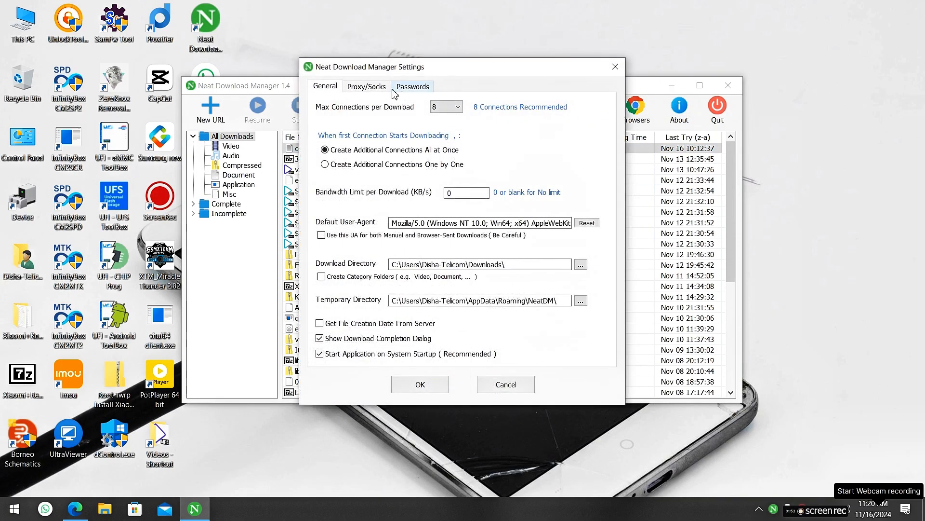
left_click(367, 86)
left_click(412, 86)
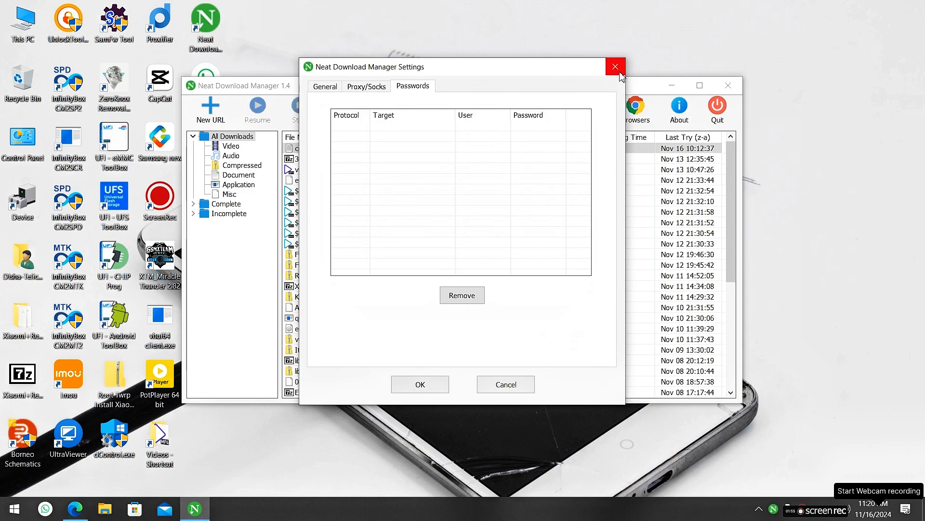
left_click(615, 67)
- Add the NeatDownloadManager Extension to Microsoft Edge from Neat Download Manager's browser integration options
left_click(636, 109)
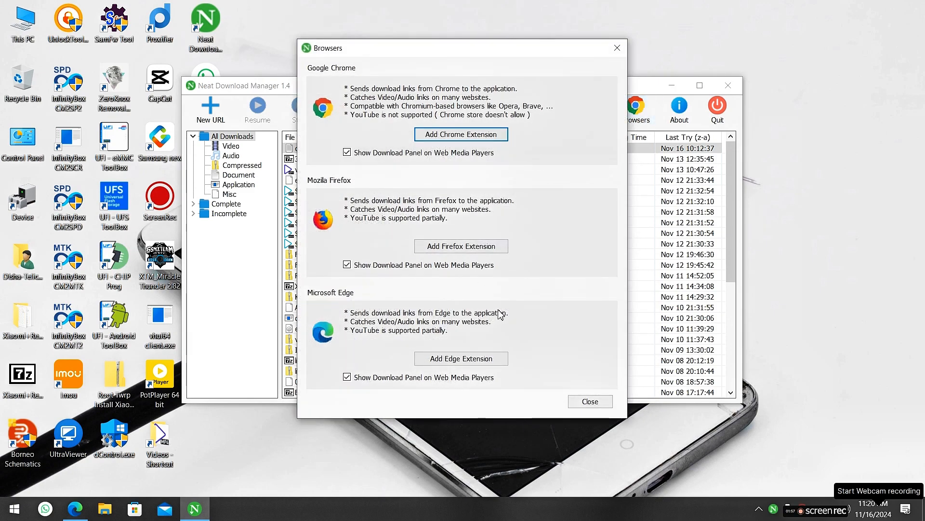
left_click(473, 359)
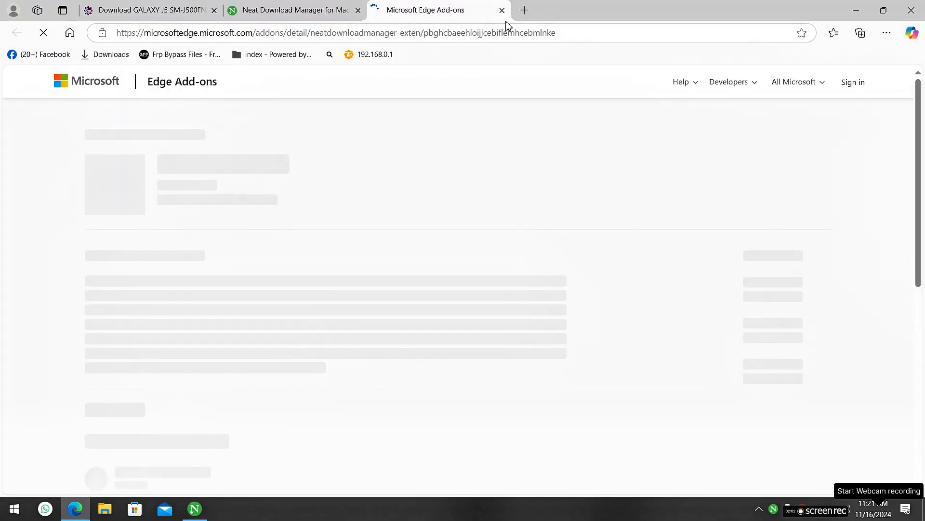
left_click(730, 174)
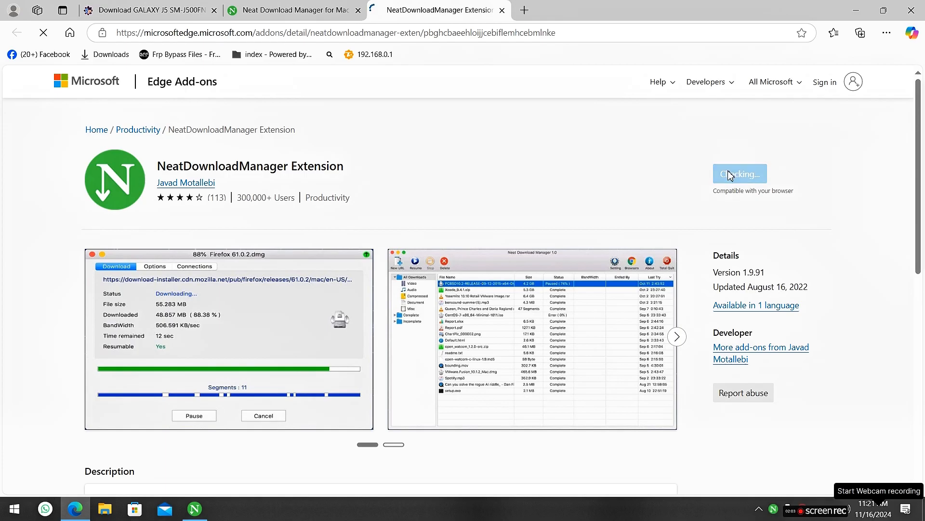
left_click(468, 140)
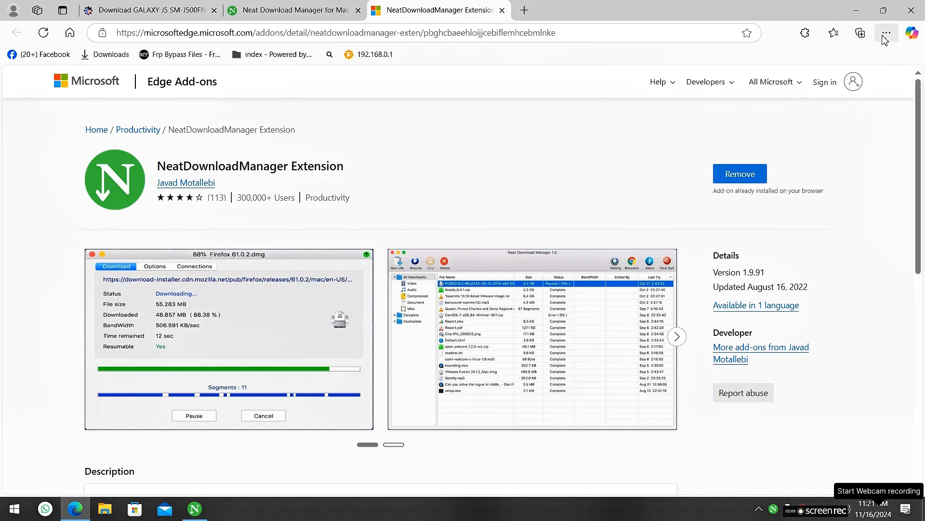
left_click(778, 51)
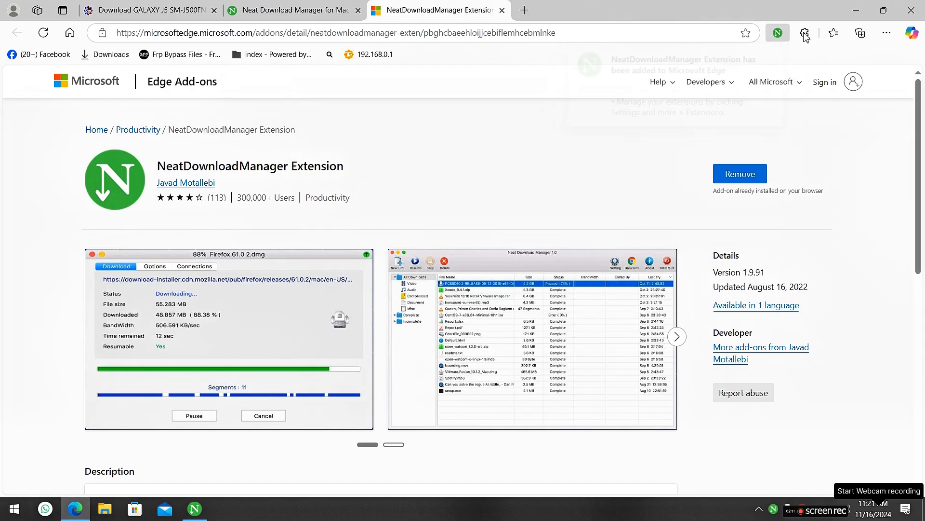
- In the NeatDownloadManager Extension's details, allow InPrivate use, access to file URLs and error collection, keeping site access on all sites
left_click(804, 32)
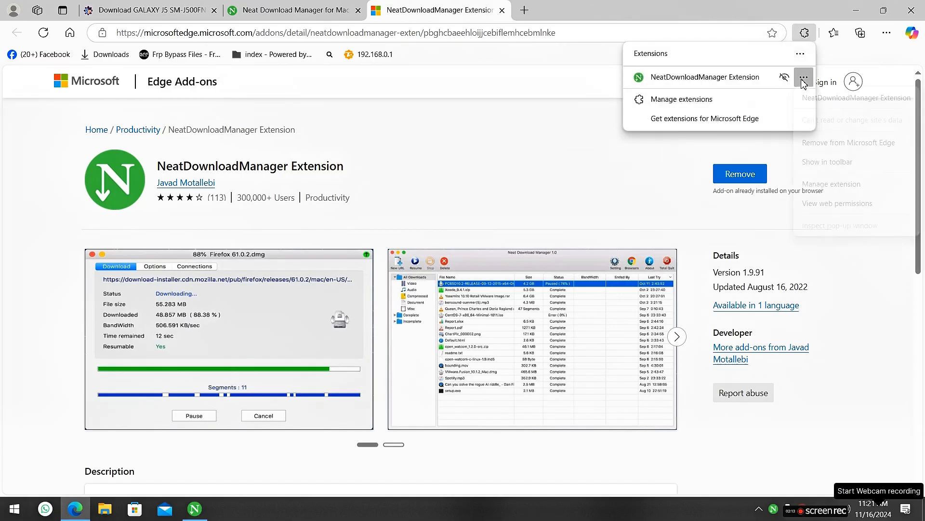
left_click(804, 77)
left_click(738, 99)
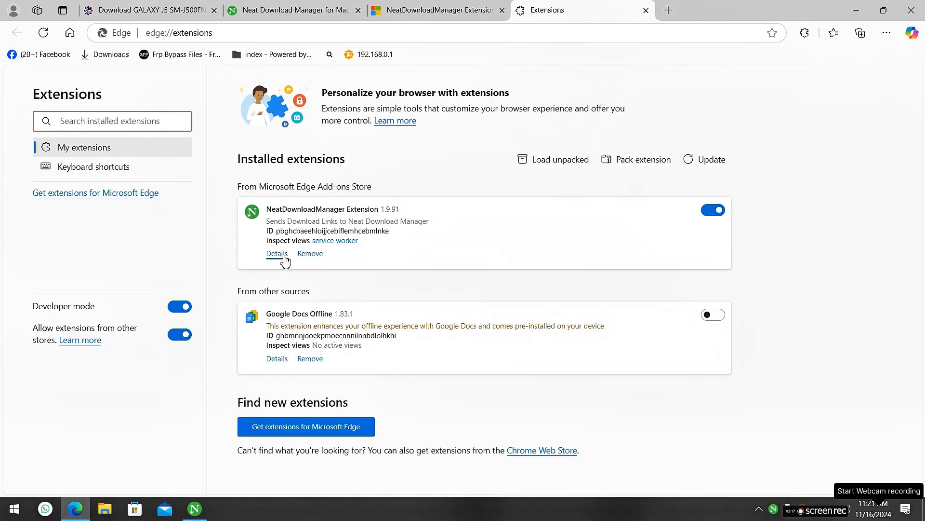
left_click(278, 254)
left_click(316, 323)
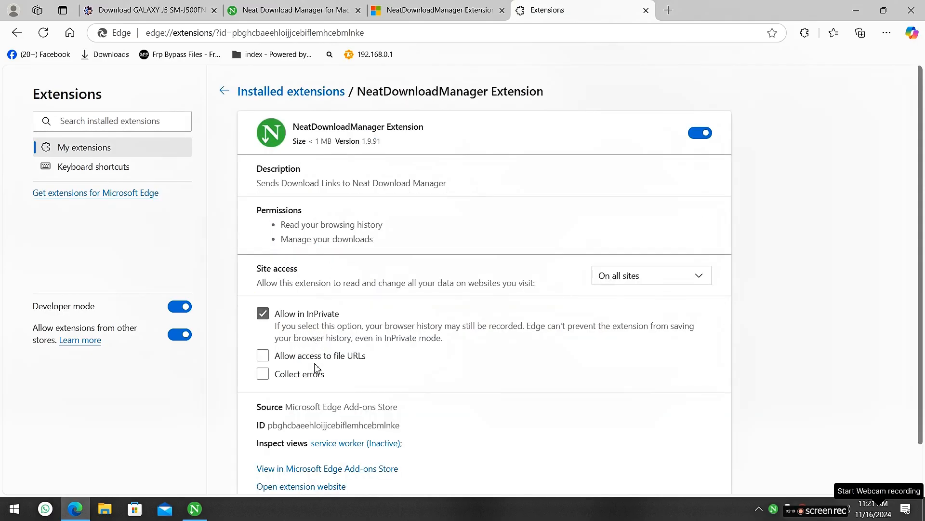
left_click(318, 359)
left_click(318, 375)
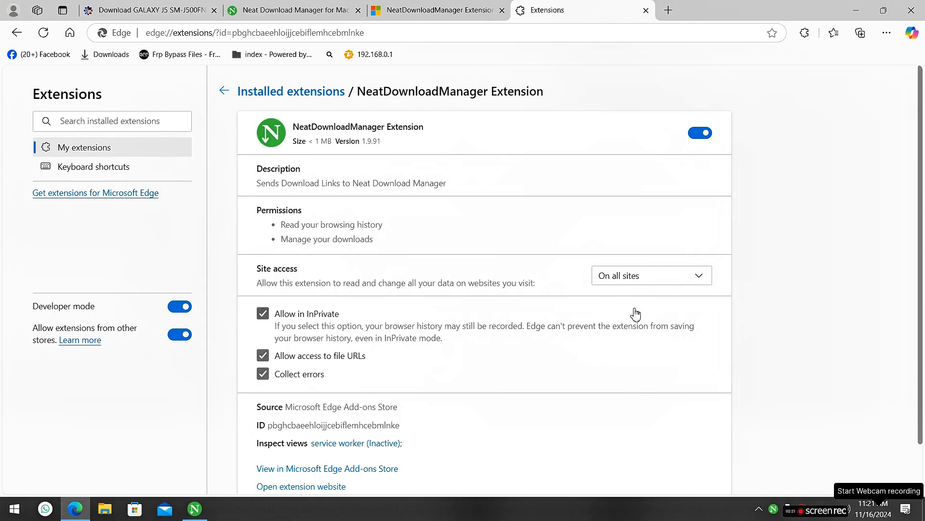
left_click(646, 283)
left_click(626, 340)
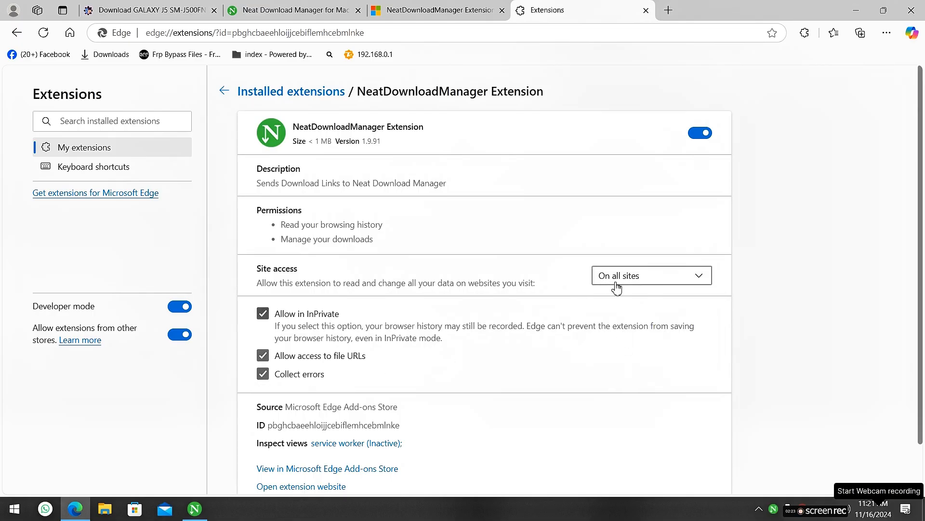
- Close the Extensions, Edge Add-ons and Neat Download Manager website tabs
left_click(646, 10)
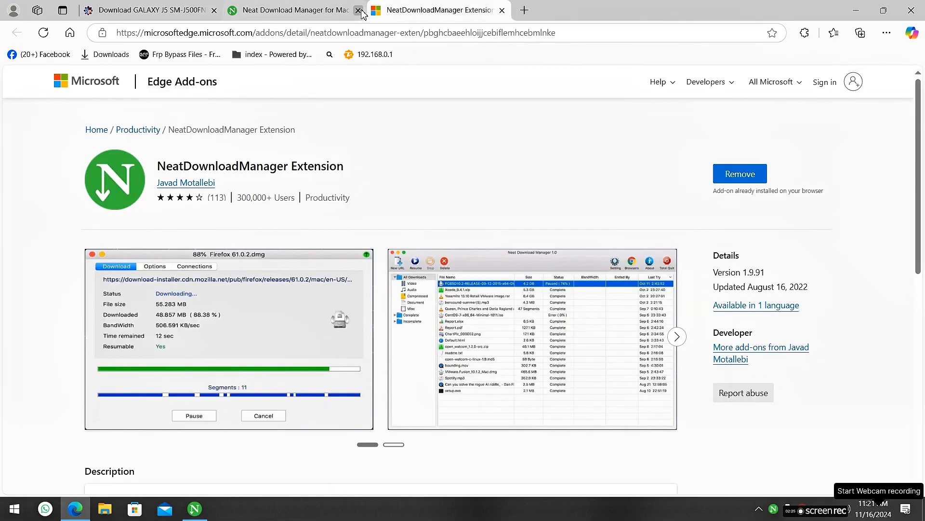
left_click(501, 10)
left_click(358, 10)
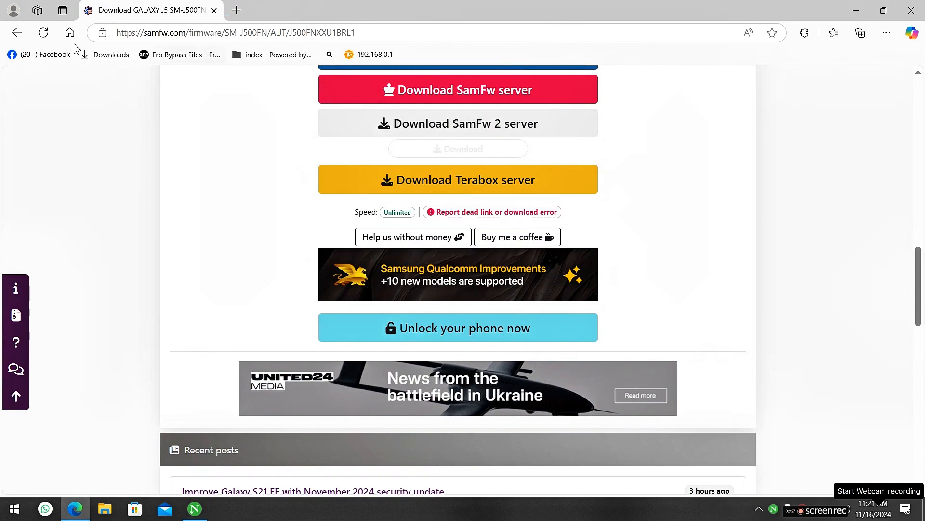
- Reload the samfw.com firmware page, start the GALAXY J5 SM-J500FN download from the SamFw 2 server, and dismiss the feedback popup
left_click(43, 32)
scroll(310, 218, "down", 6)
scroll(406, 258, "down", 5)
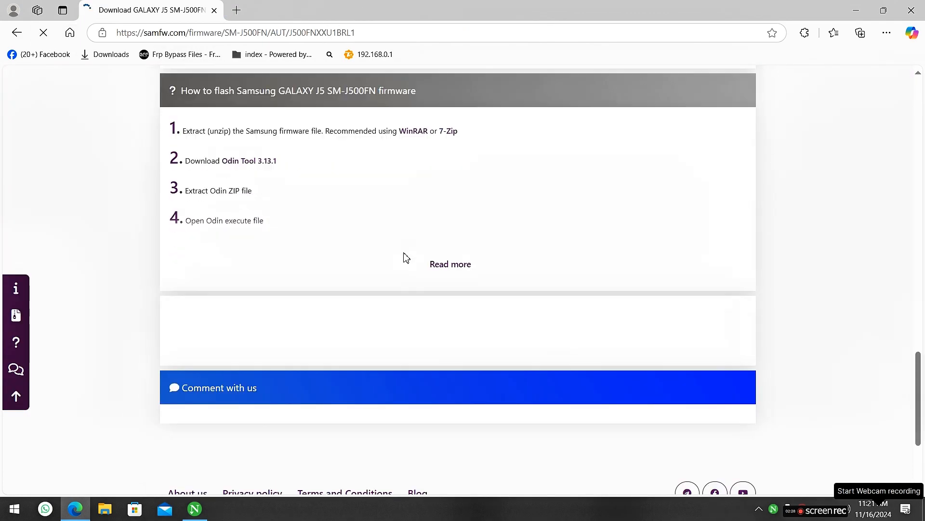
scroll(405, 256, "up", 10)
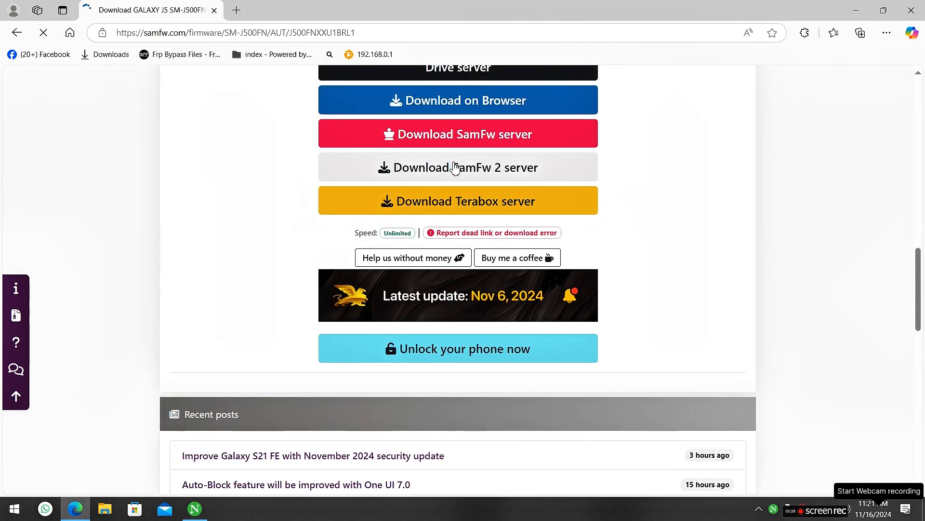
left_click(455, 167)
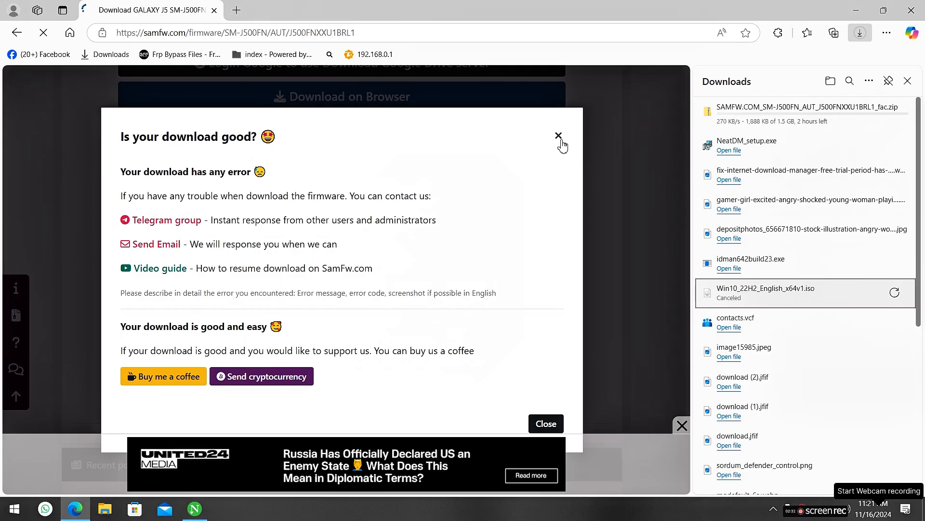
left_click(559, 137)
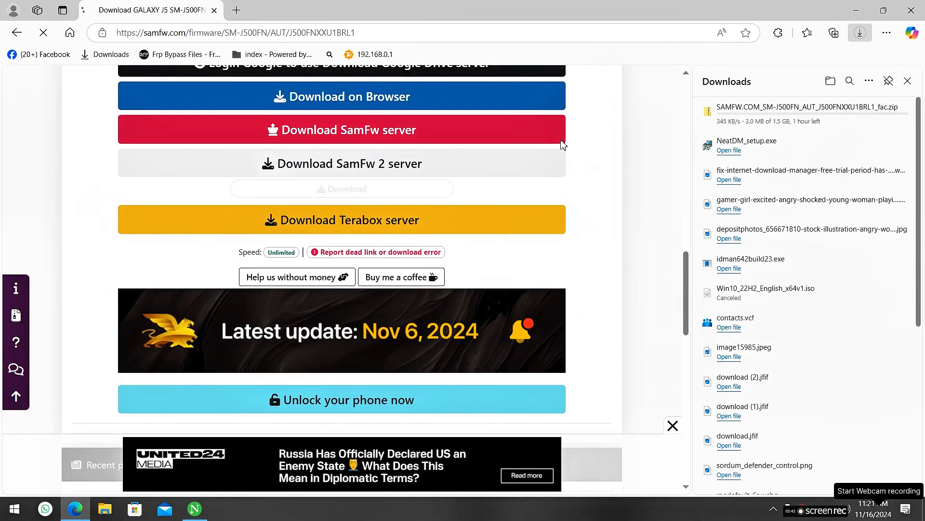
- Copy the firmware zip's download link, start it as a new URL download in Neat Download Manager, and close its windows
mouse_move(770, 118)
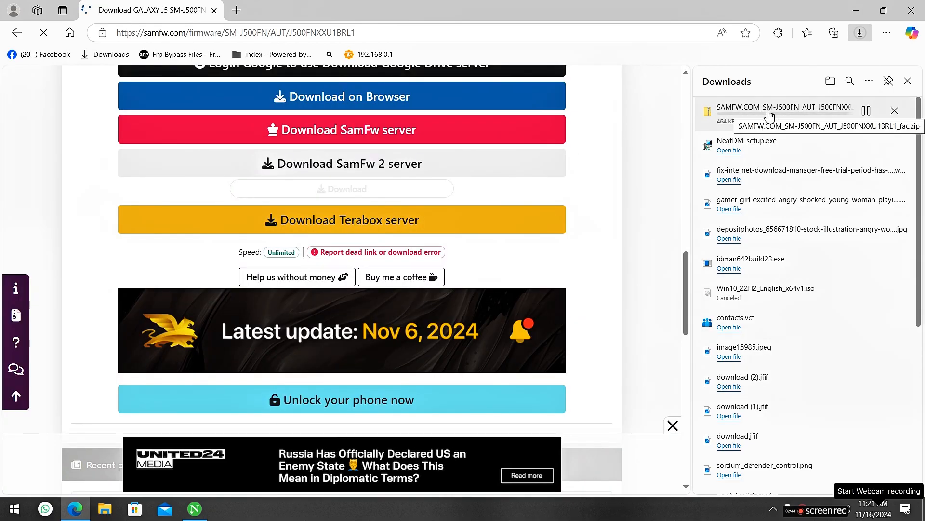
right_click(769, 115)
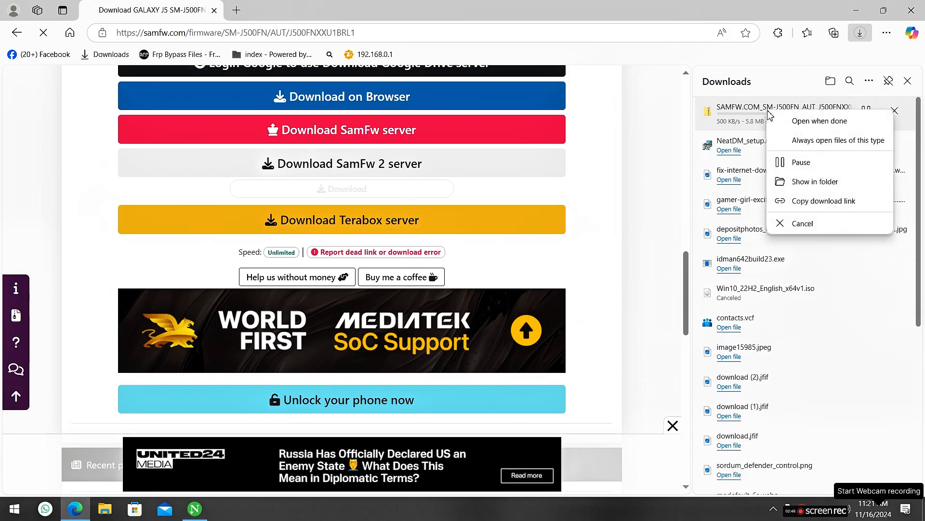
left_click(806, 200)
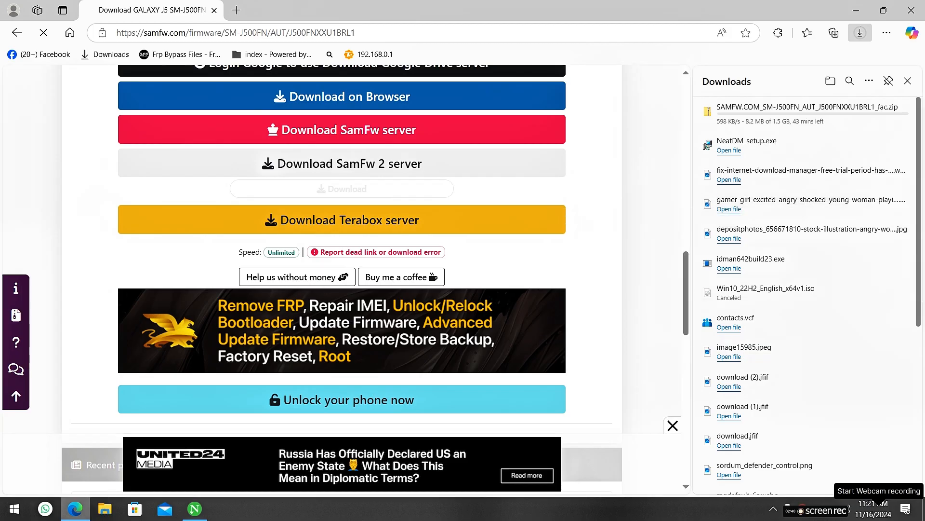
left_click(195, 509)
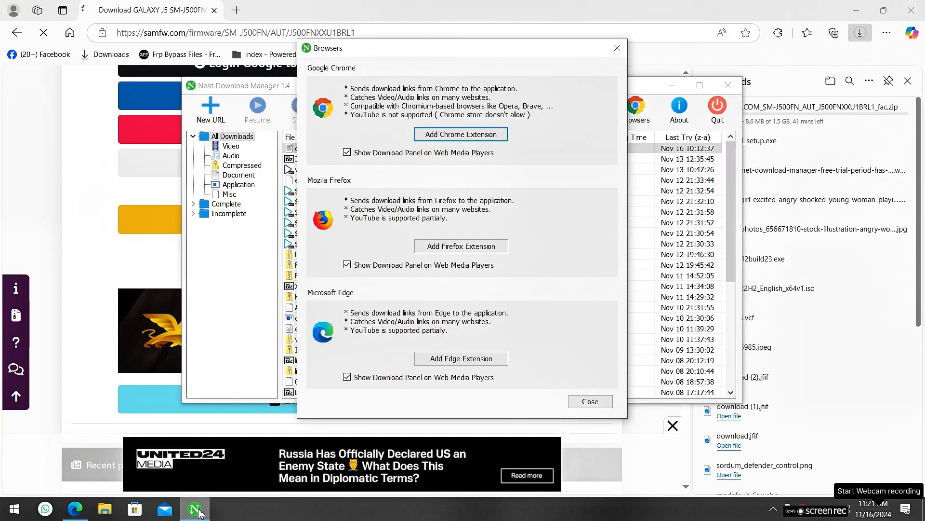
left_click(587, 401)
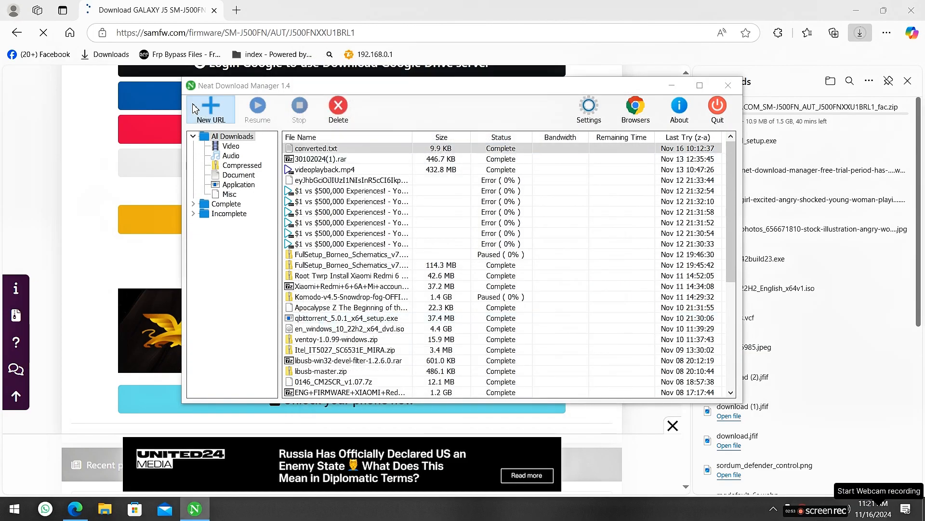
left_click(193, 108)
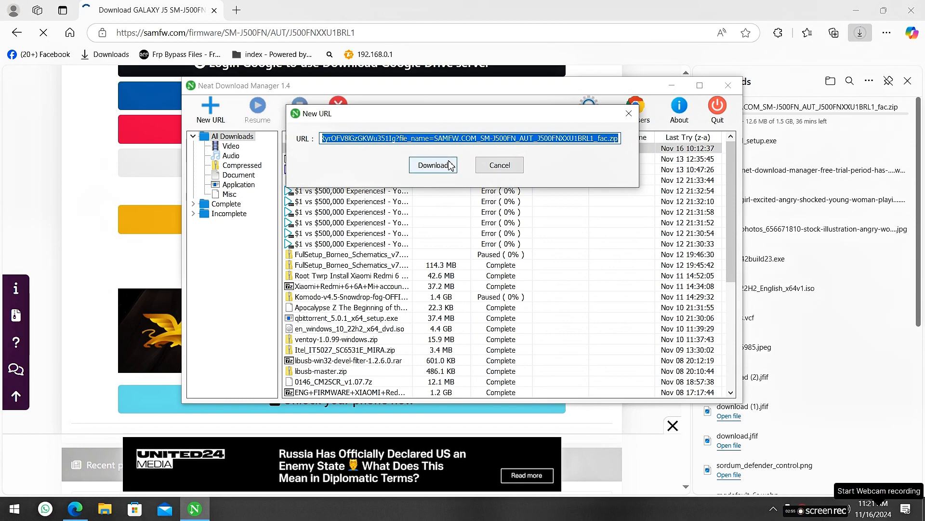
left_click(433, 165)
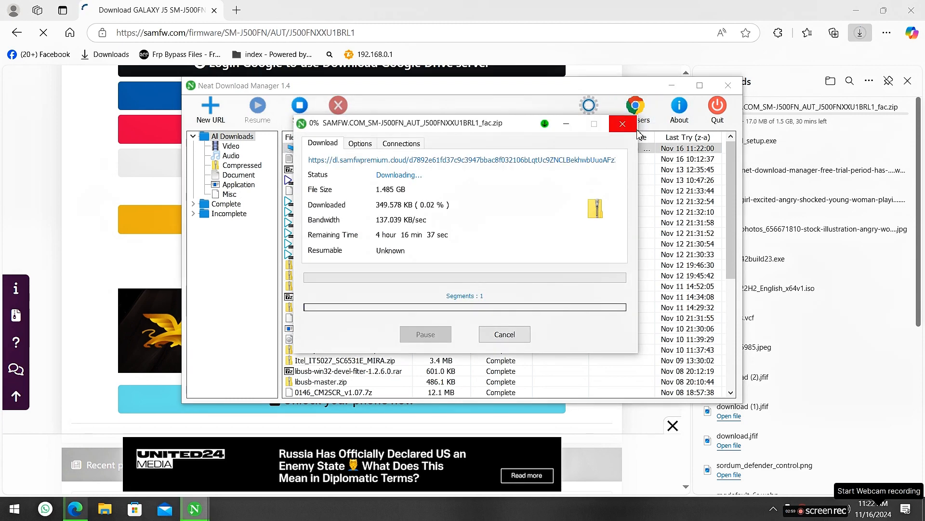
left_click(624, 124)
left_click(728, 86)
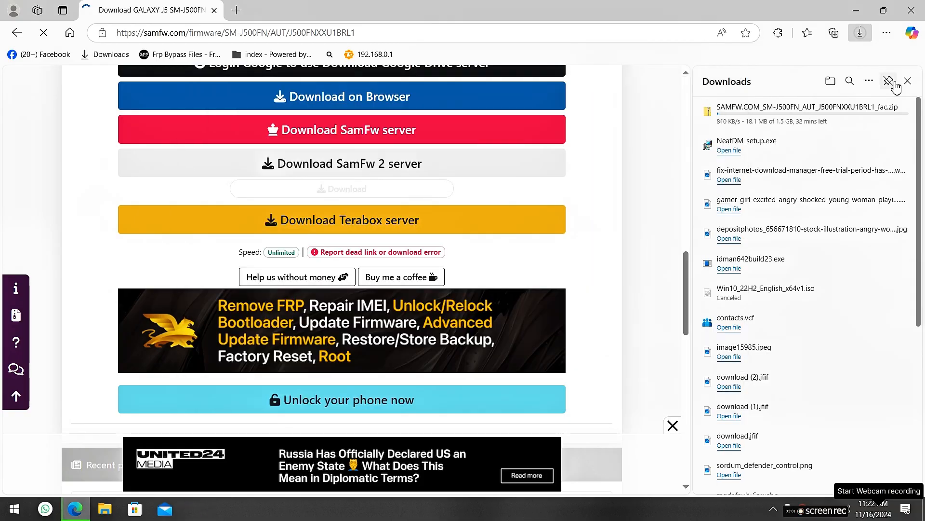
- Start the firmware download from the SamFw server and show the NeatDownloadManager Extension in the browser toolbar
left_click(908, 81)
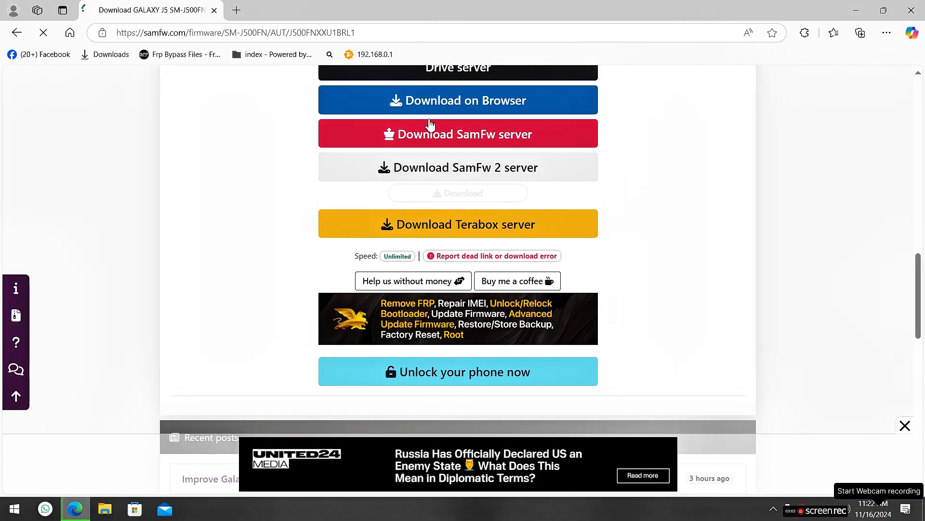
left_click(477, 131)
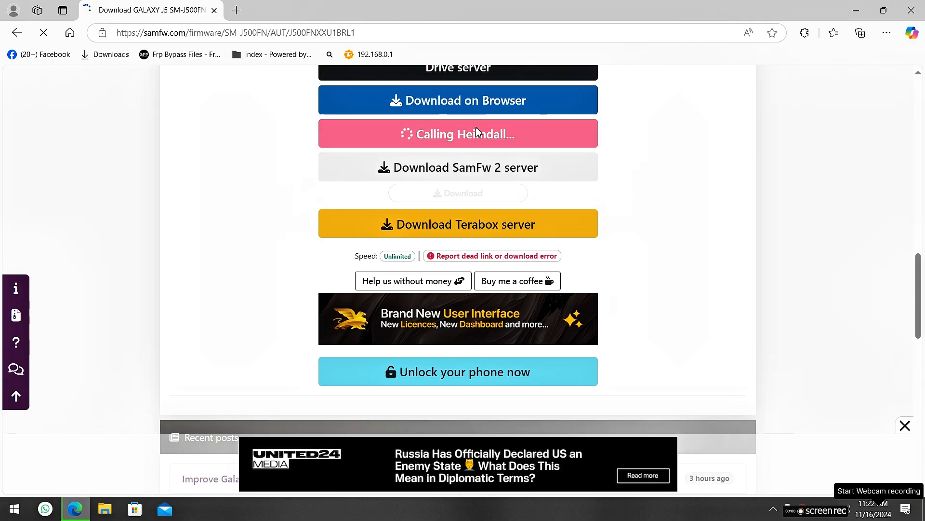
left_click(806, 32)
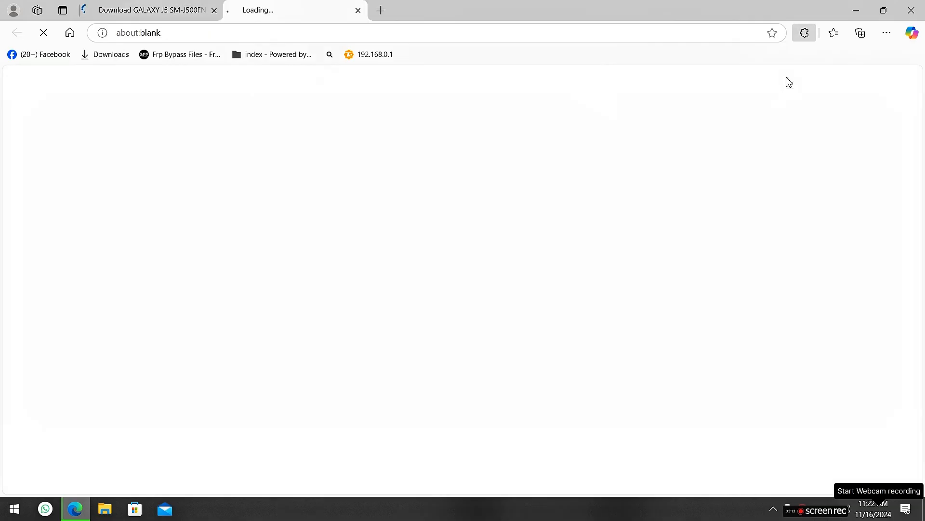
left_click(807, 34)
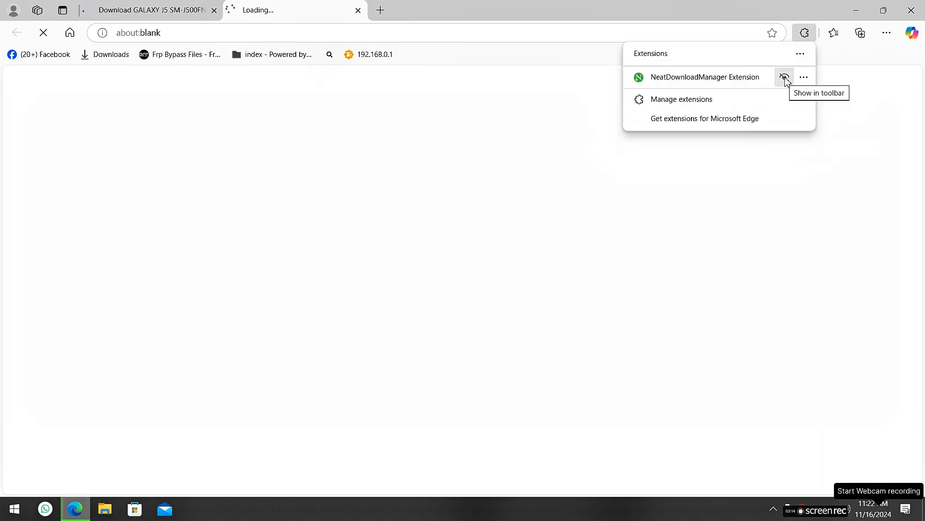
left_click(785, 79)
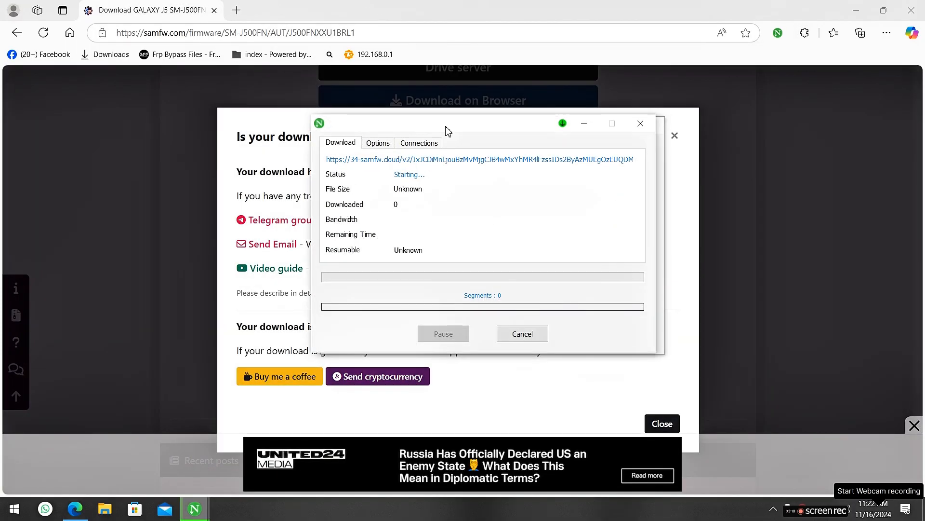
- Cancel the duplicate firmware download that is still starting, keep the other one running, and close the browser
left_click_drag(448, 130, 606, 116)
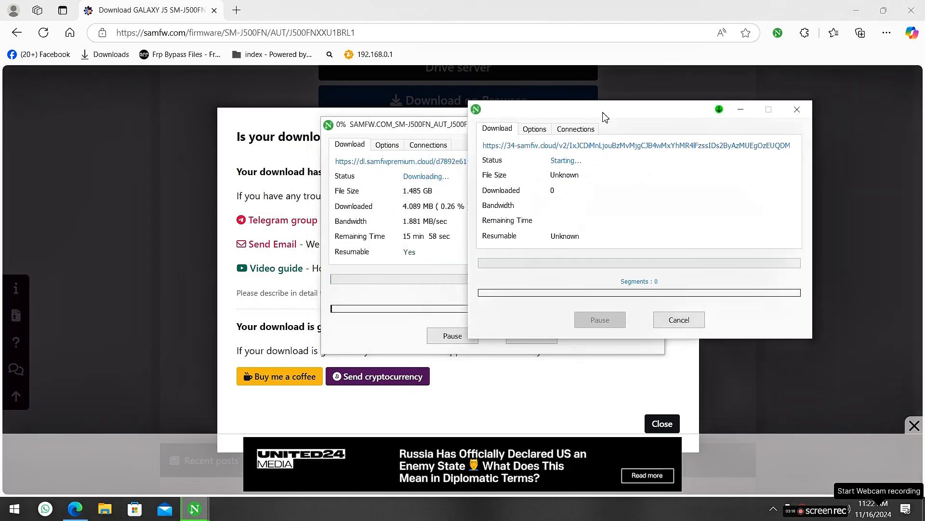
left_click(689, 320)
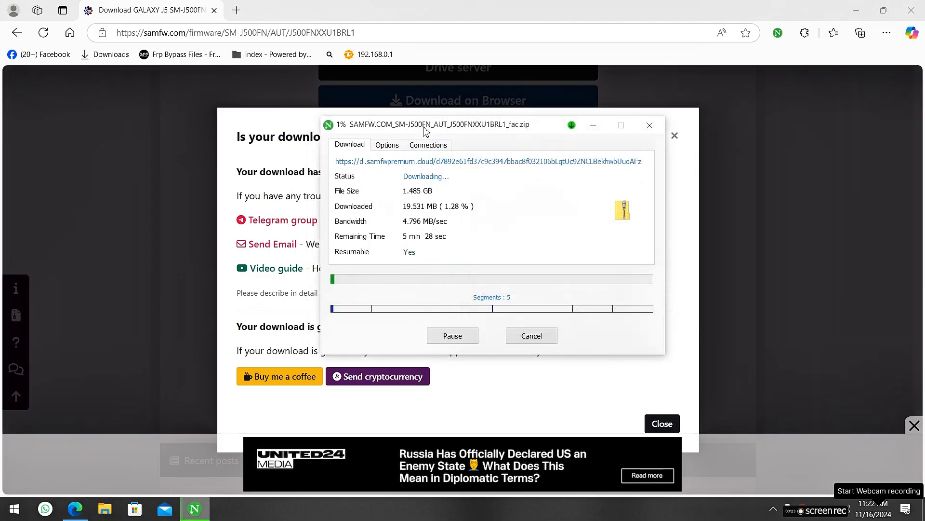
left_click_drag(426, 130, 422, 55)
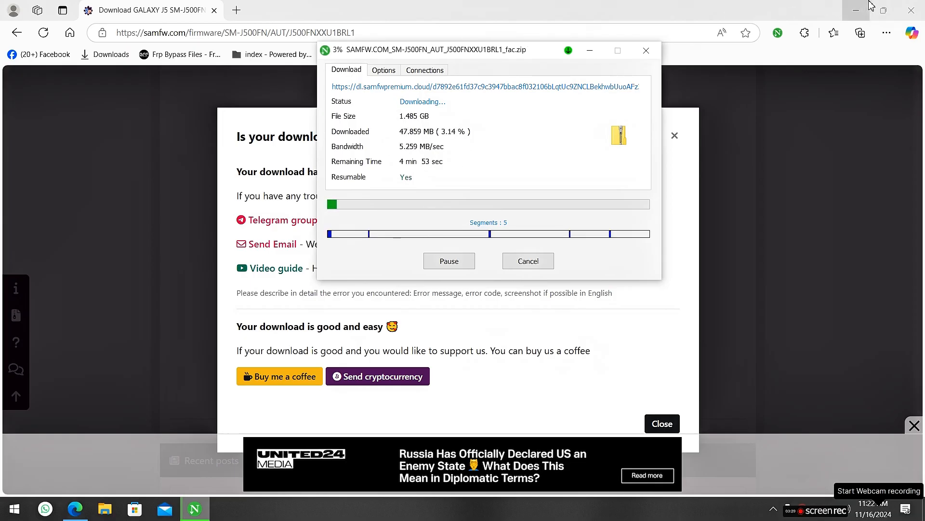
left_click(913, 8)
left_click_drag(499, 61, 706, 56)
- Open Neat Download Manager from the desktop, look through its download list, and close the main window
double_click(213, 27)
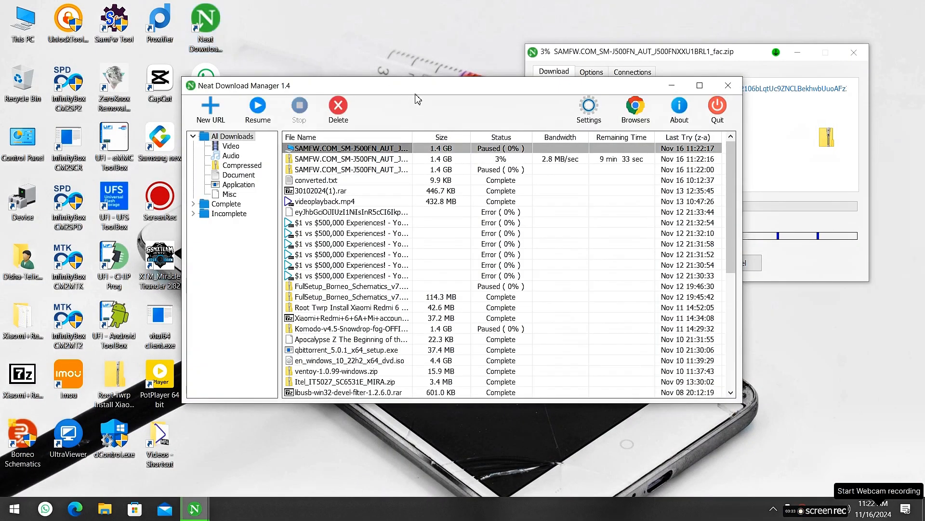
left_click_drag(415, 93, 272, 69)
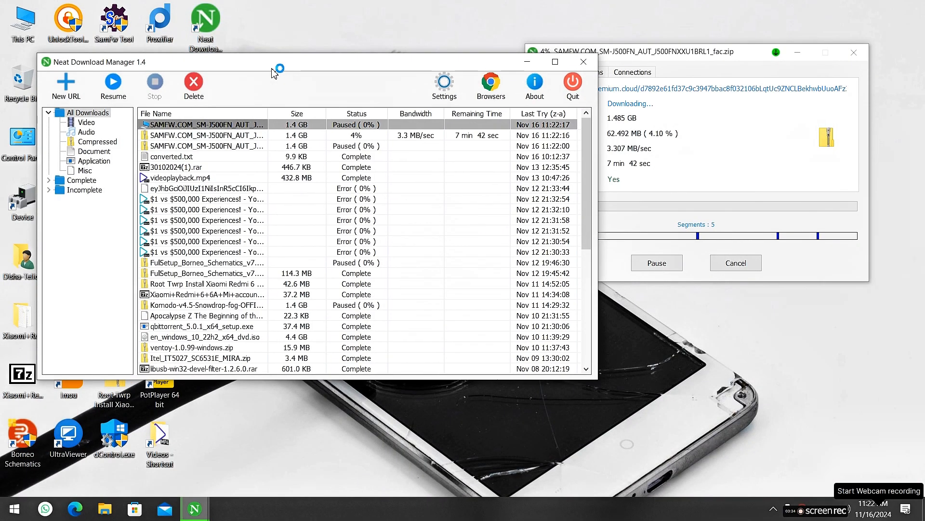
scroll(342, 309, "down", 6)
scroll(342, 309, "up", 5)
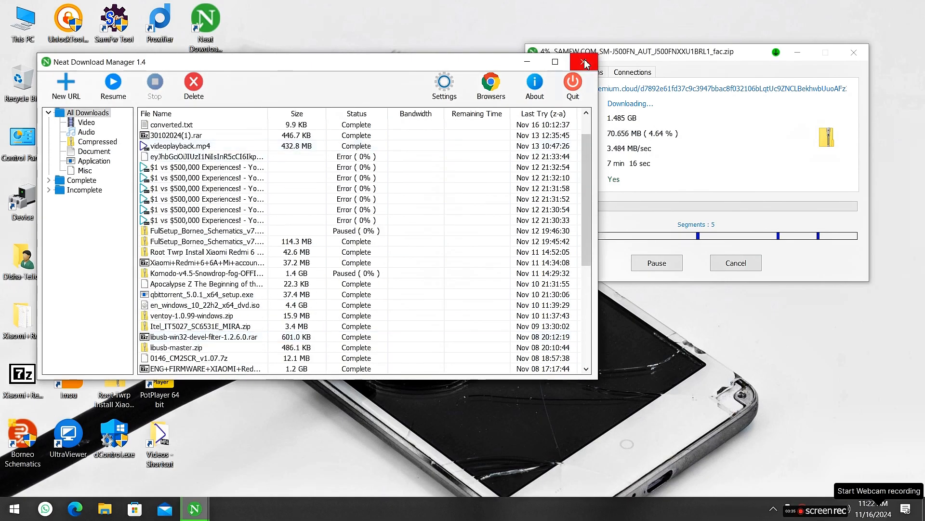
left_click(585, 62)
left_click_drag(636, 46, 390, 56)
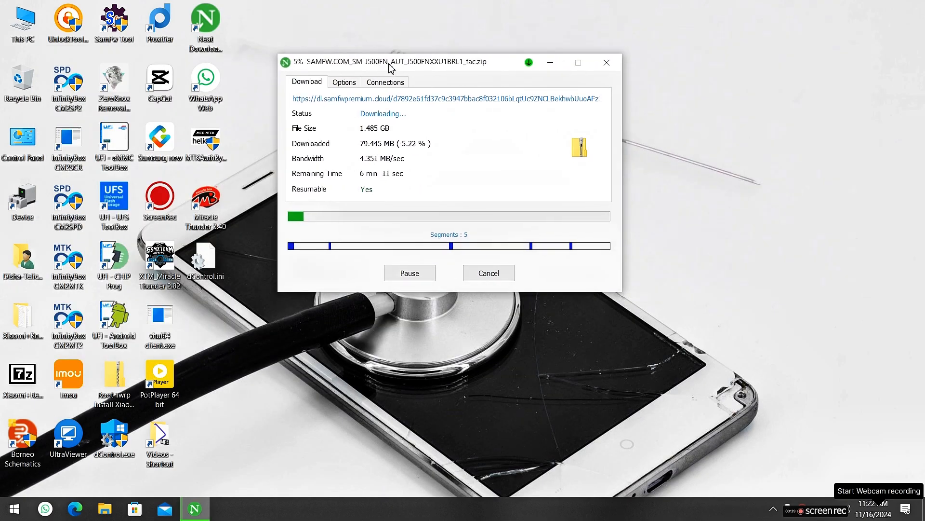
right_click(764, 44)
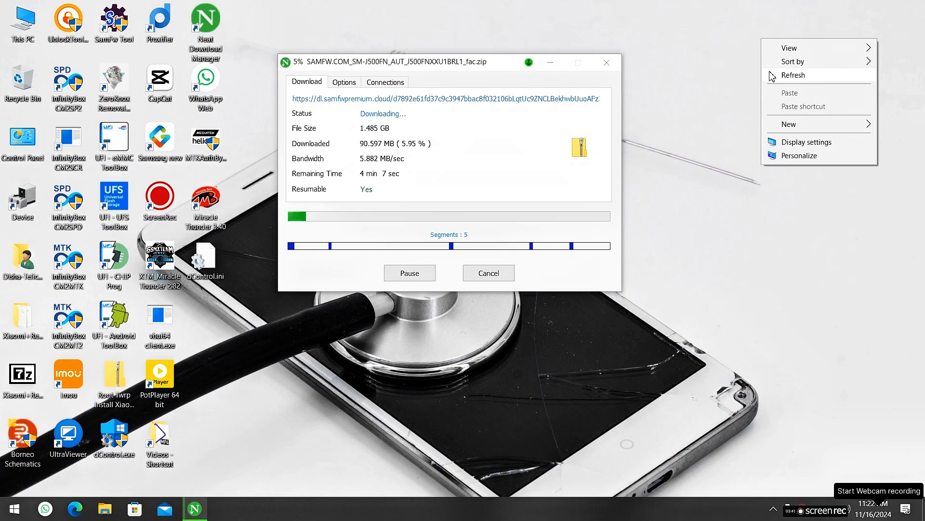
left_click(772, 76)
right_click(770, 72)
left_click(783, 109)
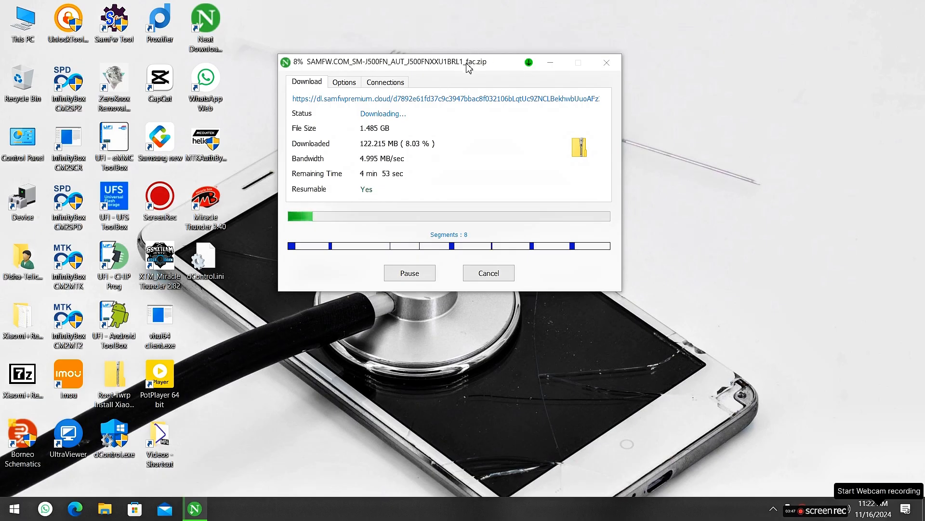
left_click_drag(466, 67, 619, 55)
right_click(850, 19)
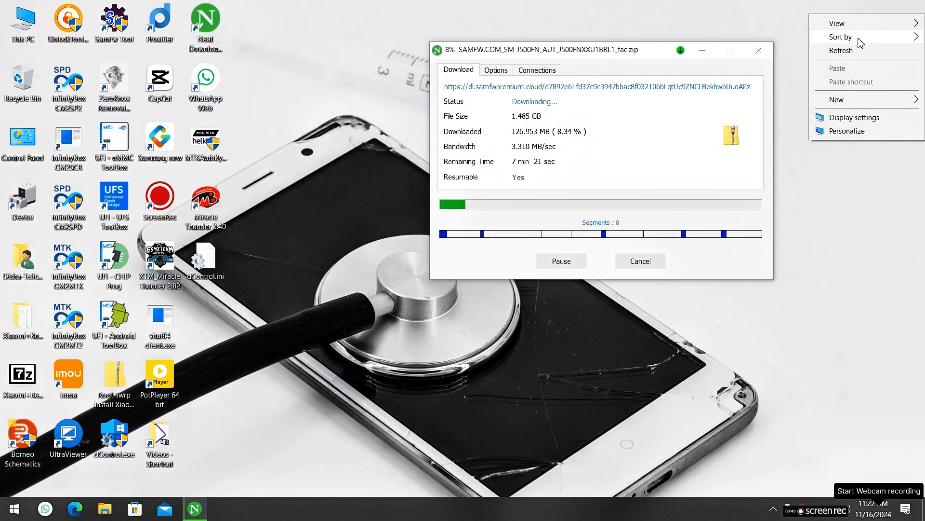
left_click(834, 49)
left_click_drag(488, 57, 434, 57)
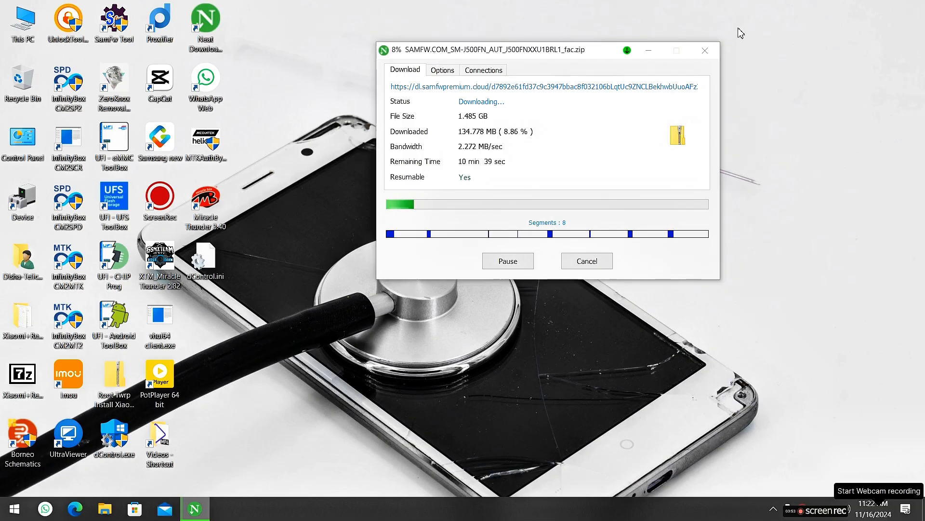
right_click(739, 29)
left_click(753, 65)
right_click(755, 39)
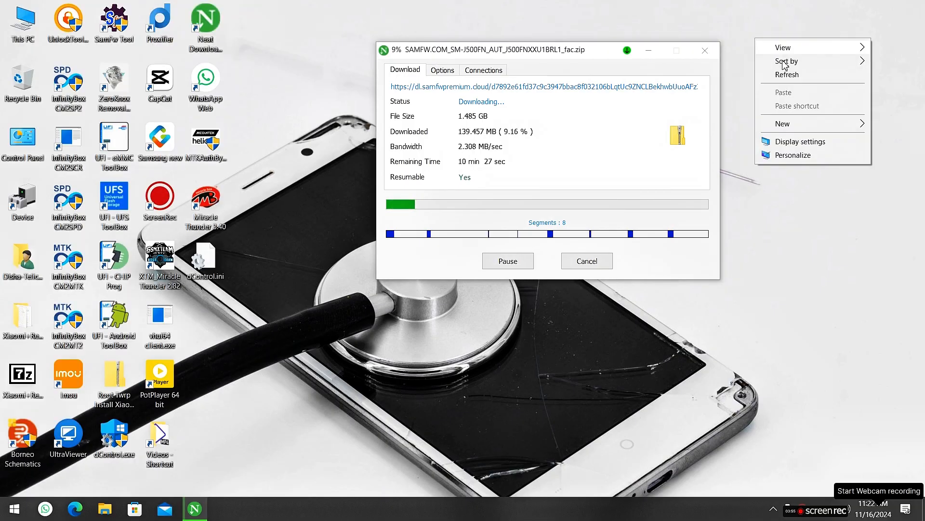
left_click(786, 73)
right_click(785, 65)
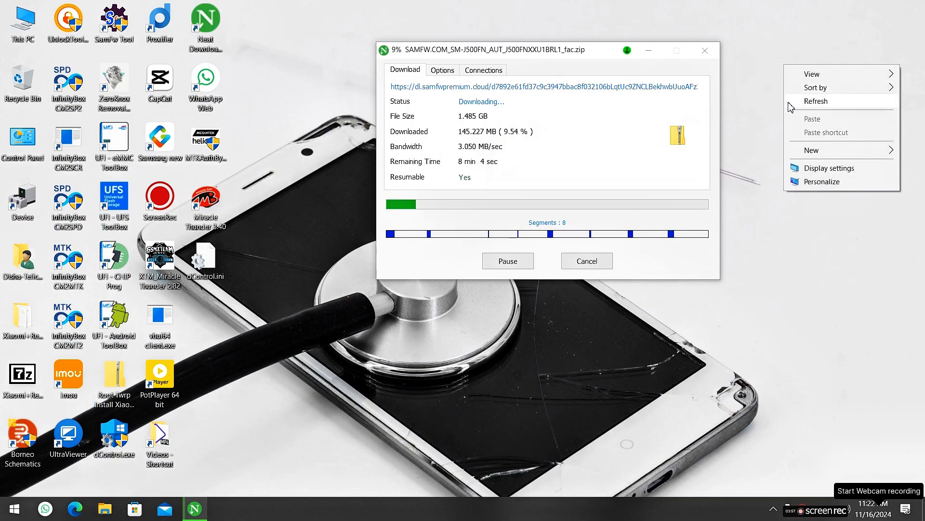
left_click(791, 102)
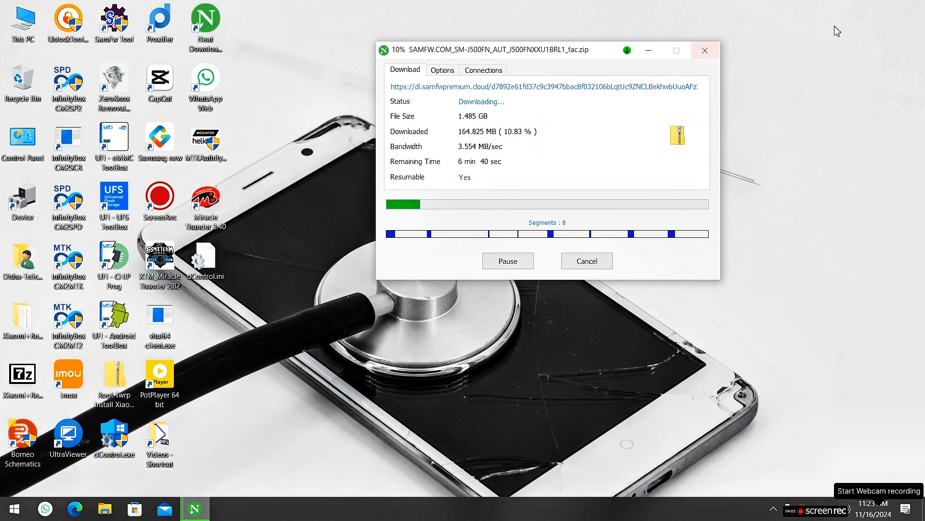
right_click(836, 27)
left_click(839, 66)
right_click(841, 63)
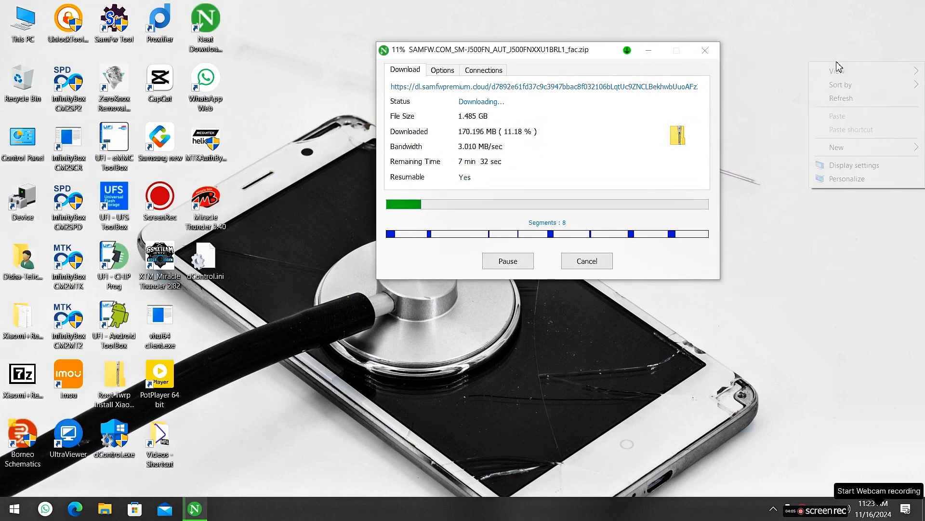
left_click(850, 103)
right_click(851, 110)
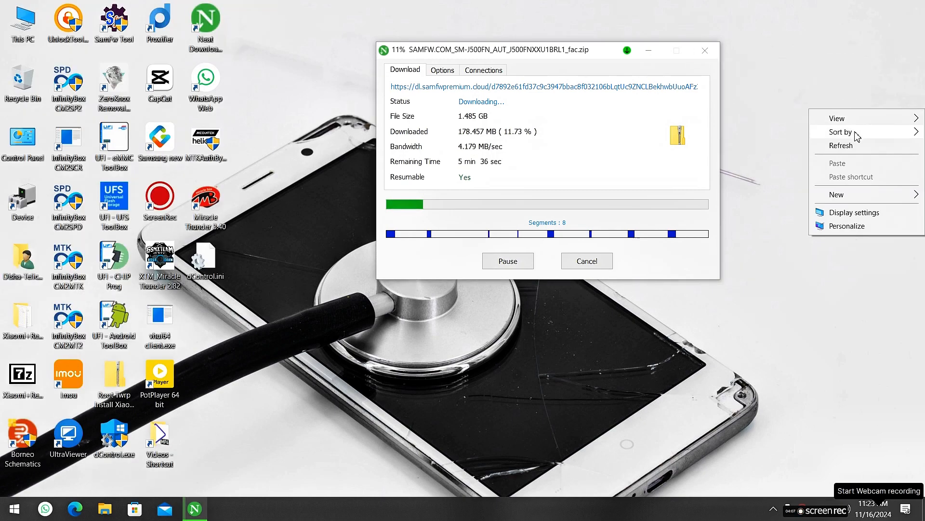
left_click(854, 144)
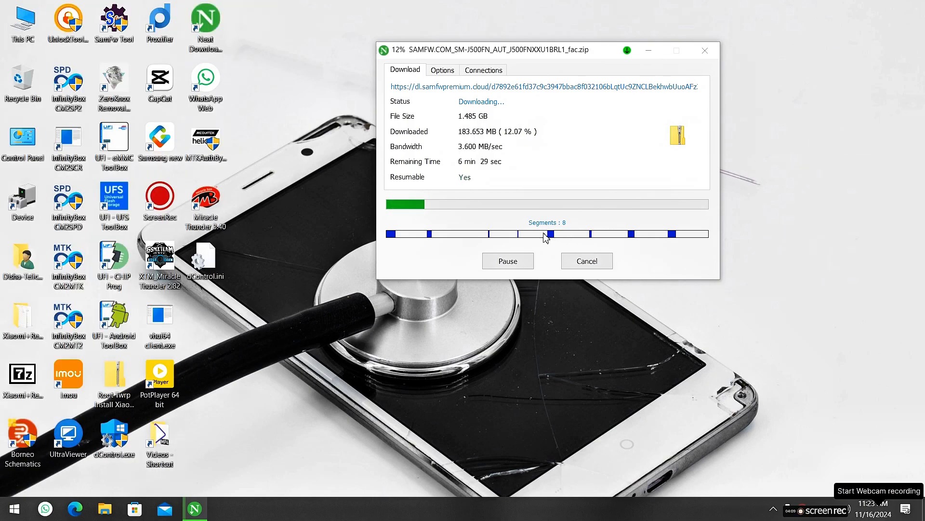